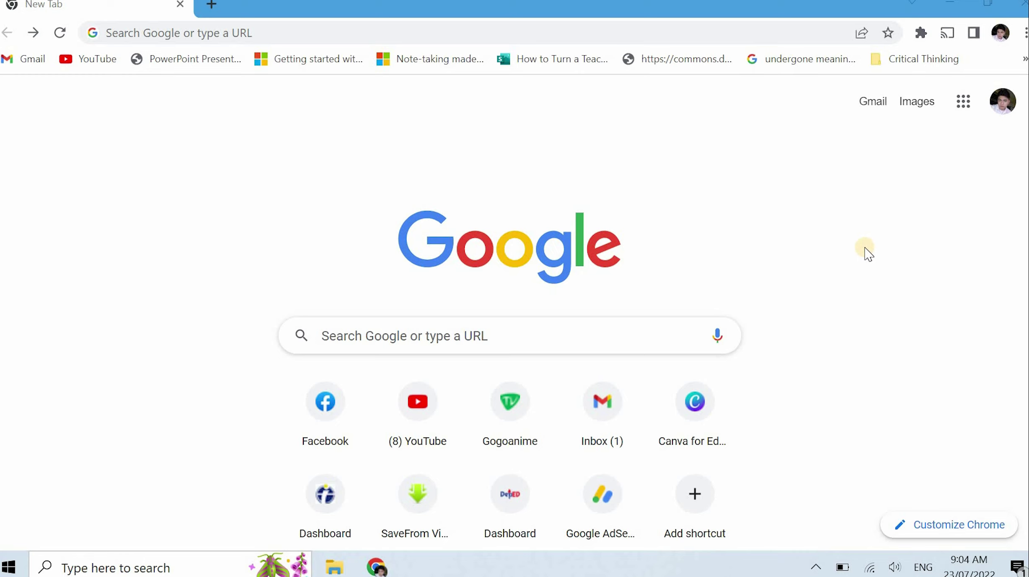
Enter psahelpline.ph in Chrome's address bar to load the site
click(461, 33)
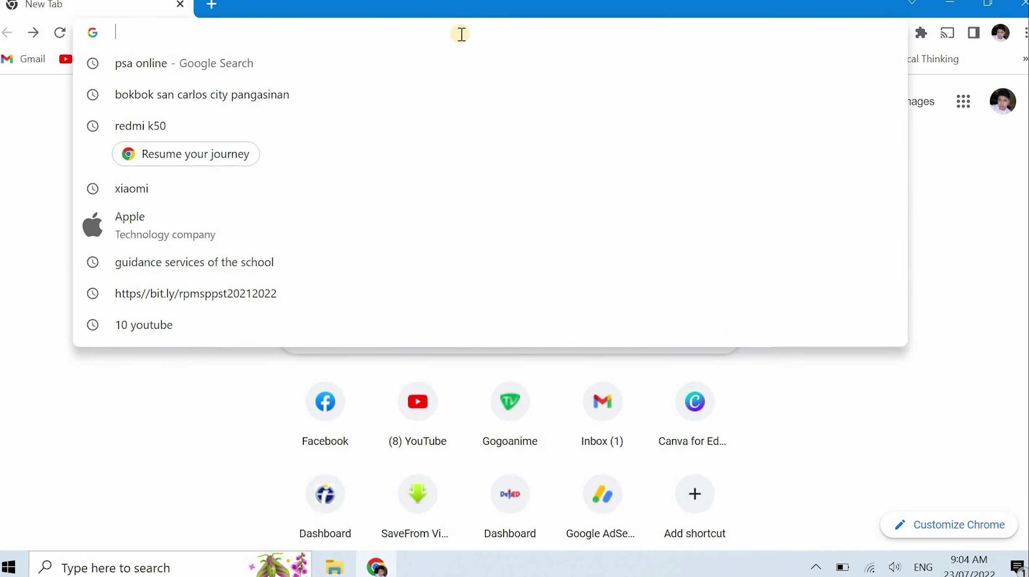
text(psa)
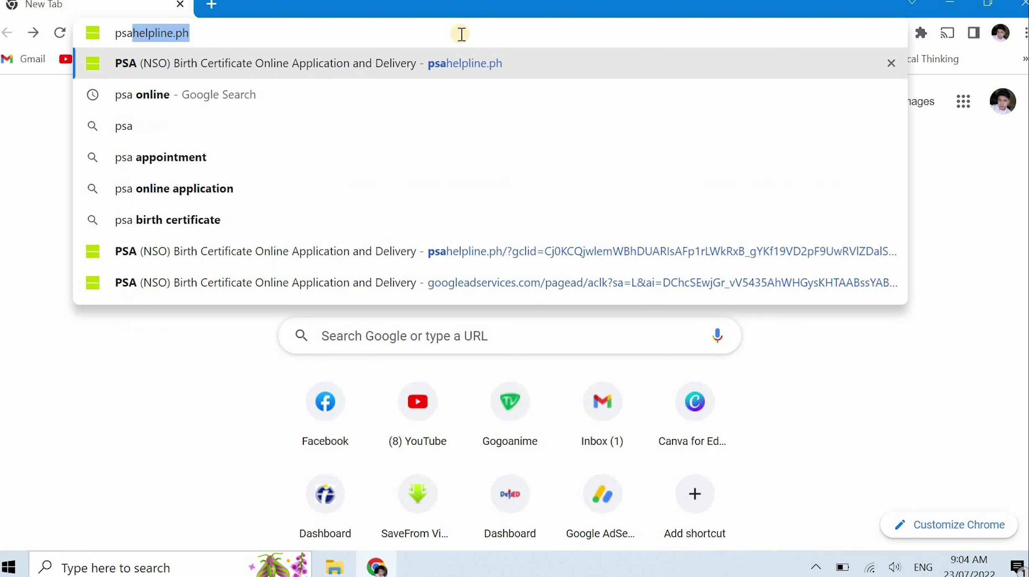
text(helpli)
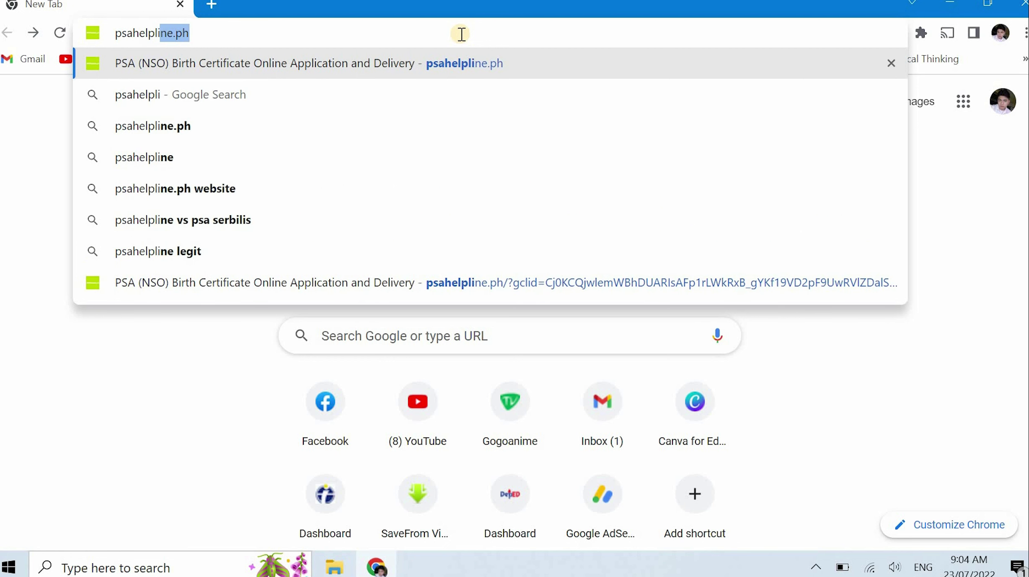
text(ne.ph)
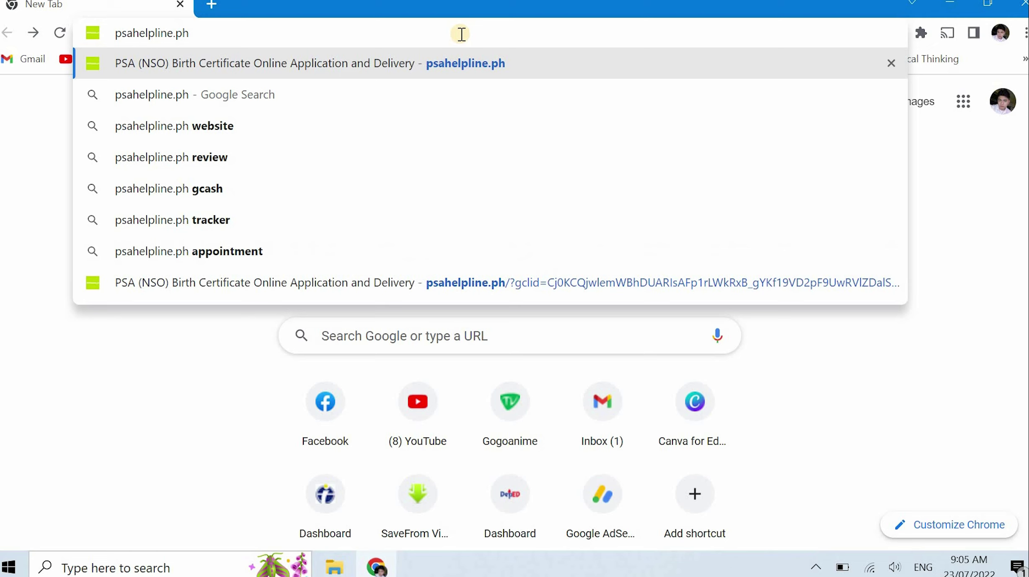
key(Return)
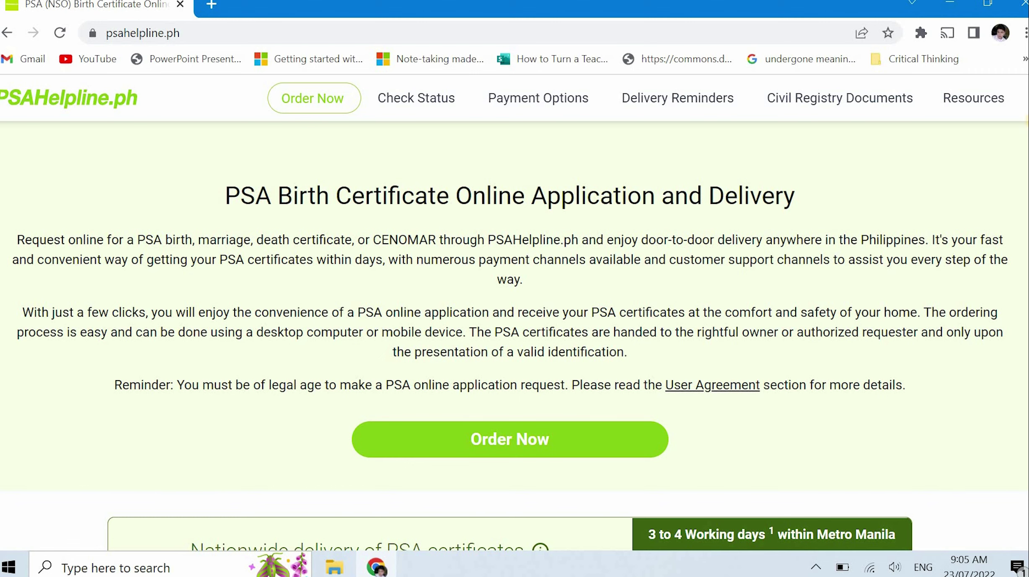
scroll(519, 337, down, 3)
scroll(520, 337, up, 3)
scroll(1021, 169, down, 9)
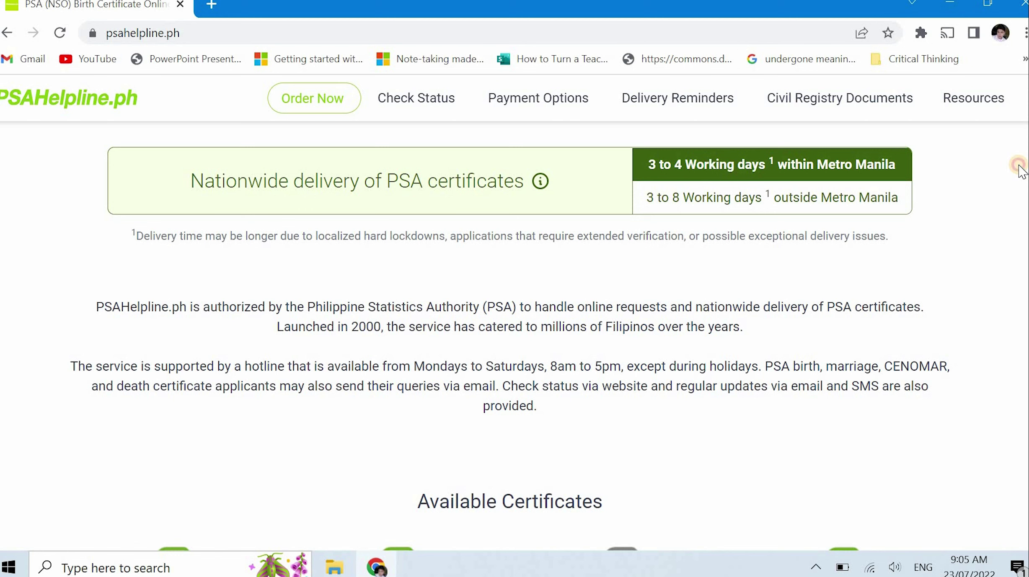
scroll(1018, 186, down, 5)
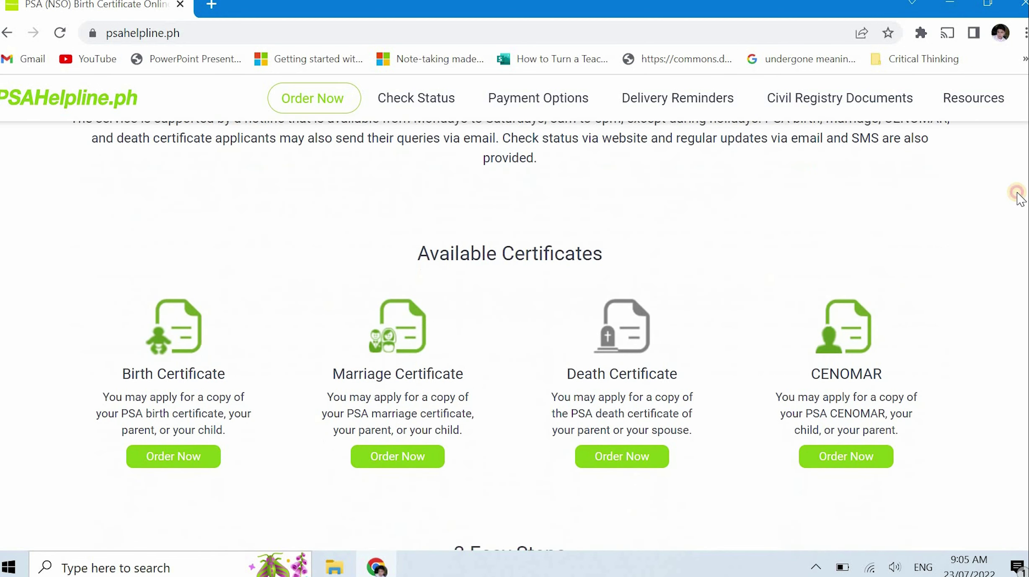
scroll(1017, 197, down, 2)
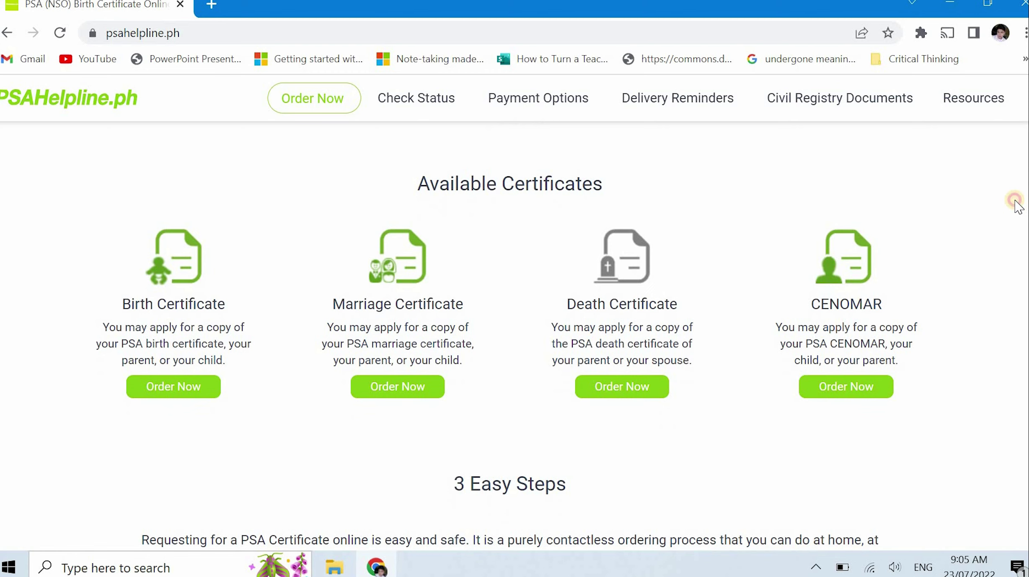
scroll(1017, 206, down, 1)
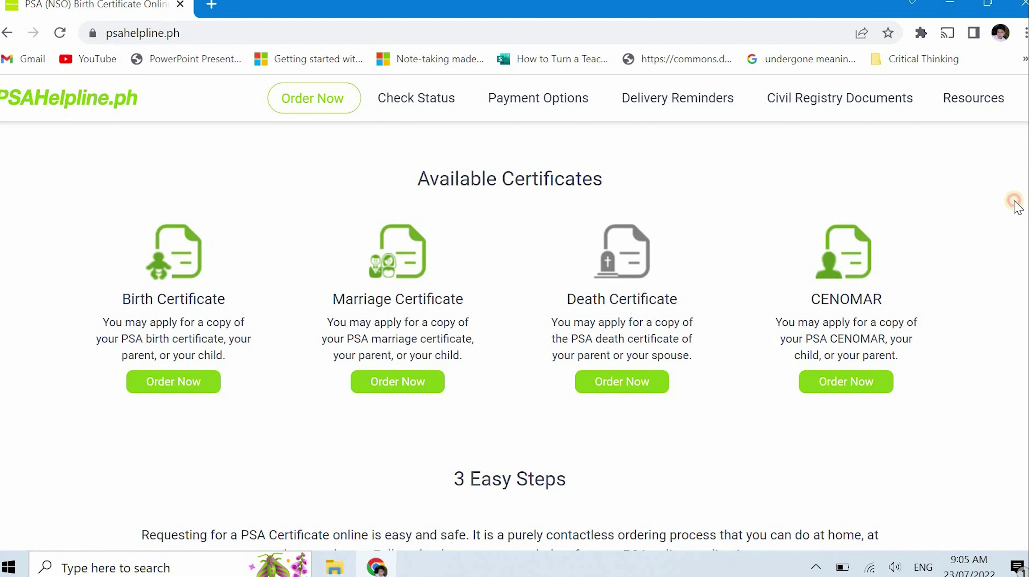
scroll(1018, 206, down, 1)
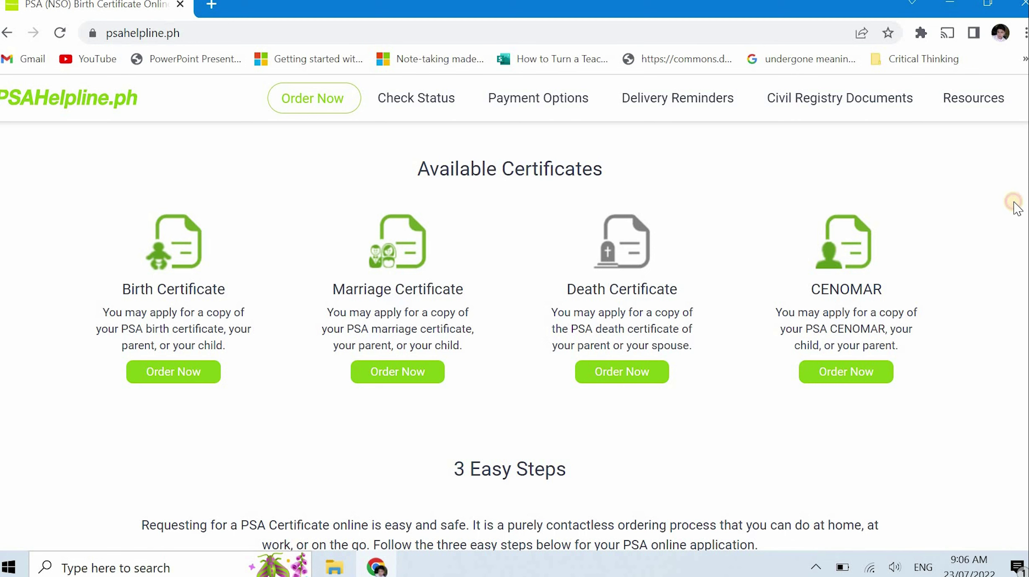
scroll(1017, 208, down, 4)
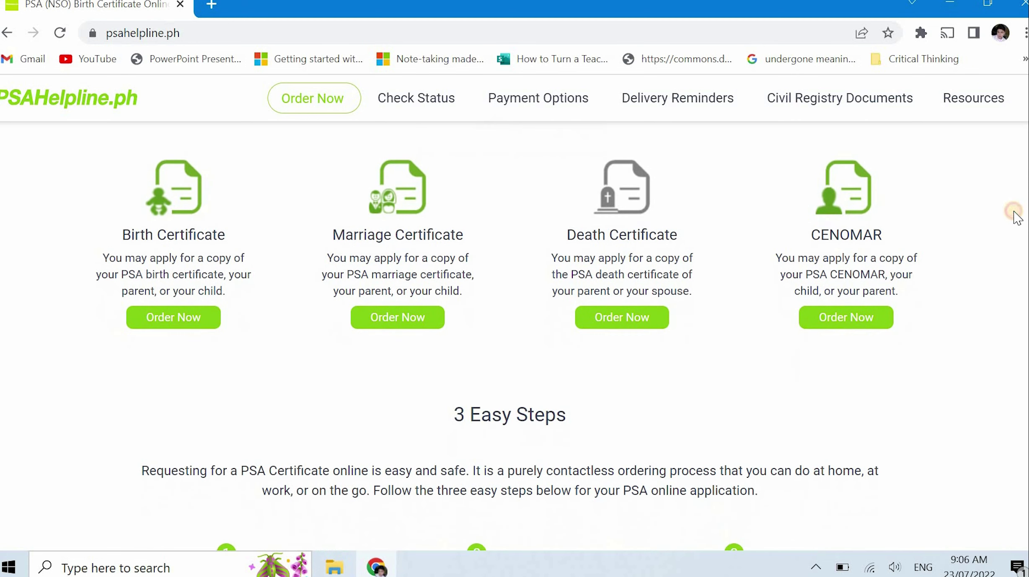
scroll(1017, 233, down, 2)
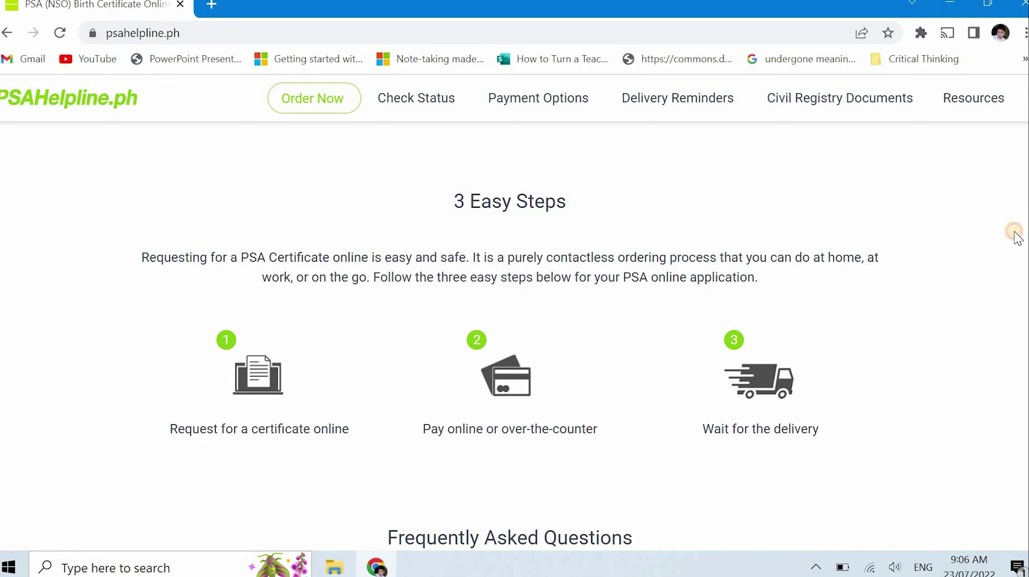
scroll(1014, 243, down, 2)
scroll(1018, 254, down, 6)
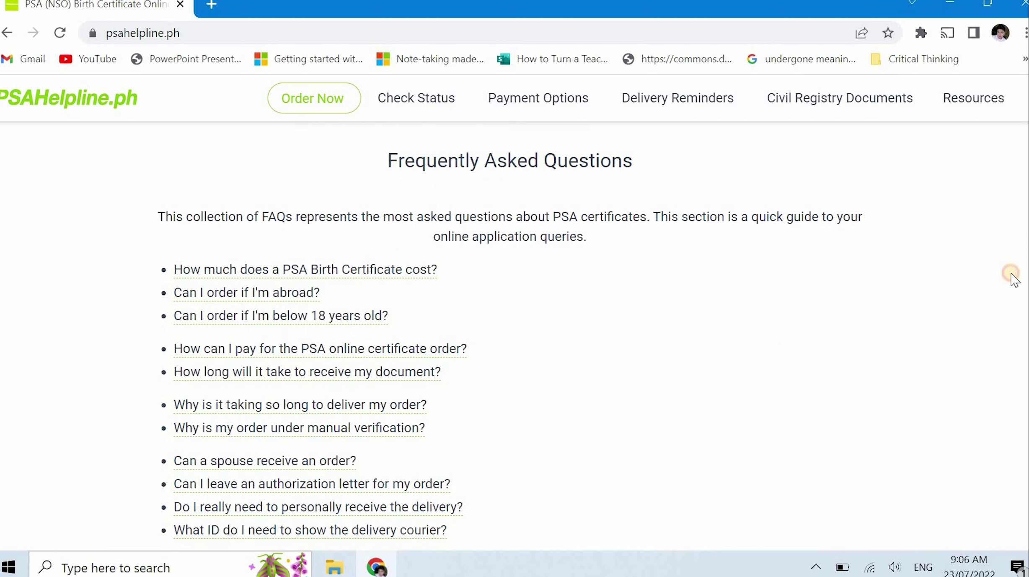
scroll(1011, 281, down, 1)
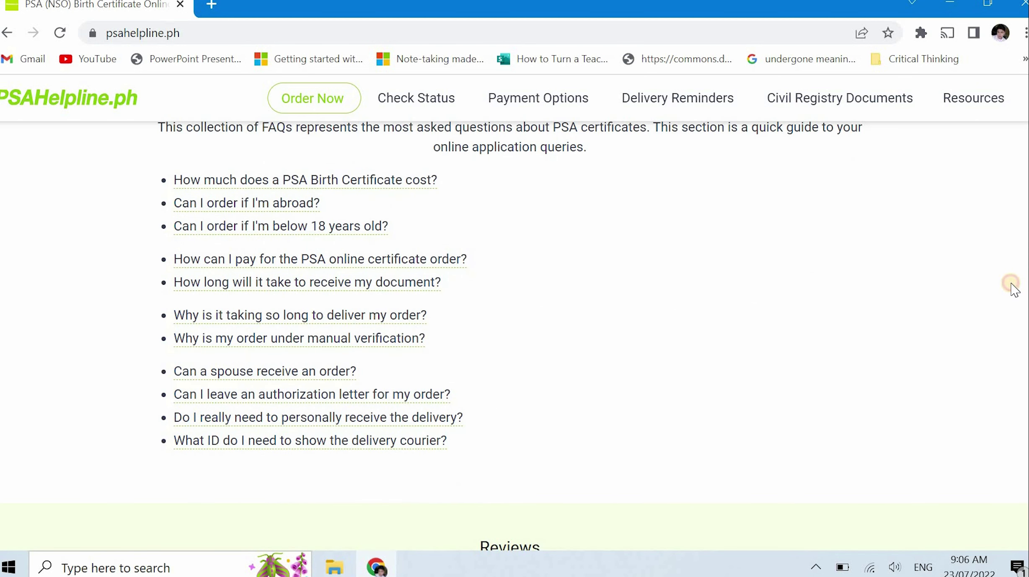
scroll(1011, 285, down, 1)
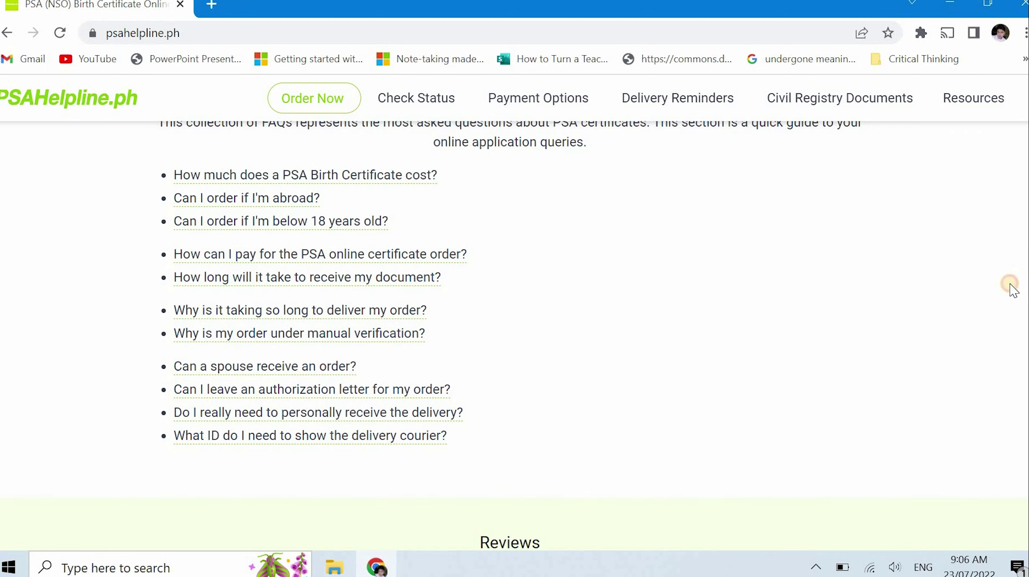
drag(1010, 286, 1008, 415)
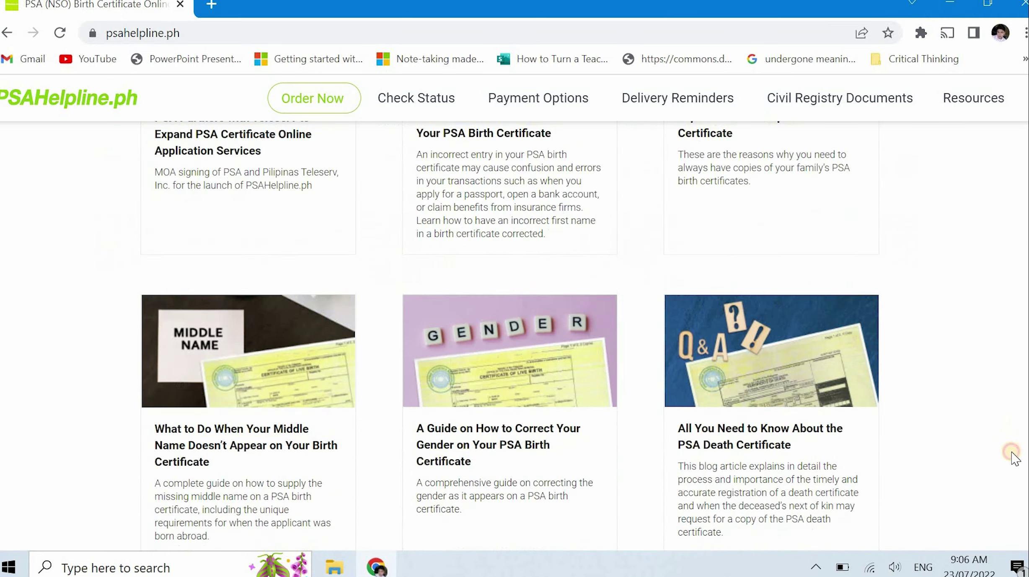
scroll(1016, 458, down, 10)
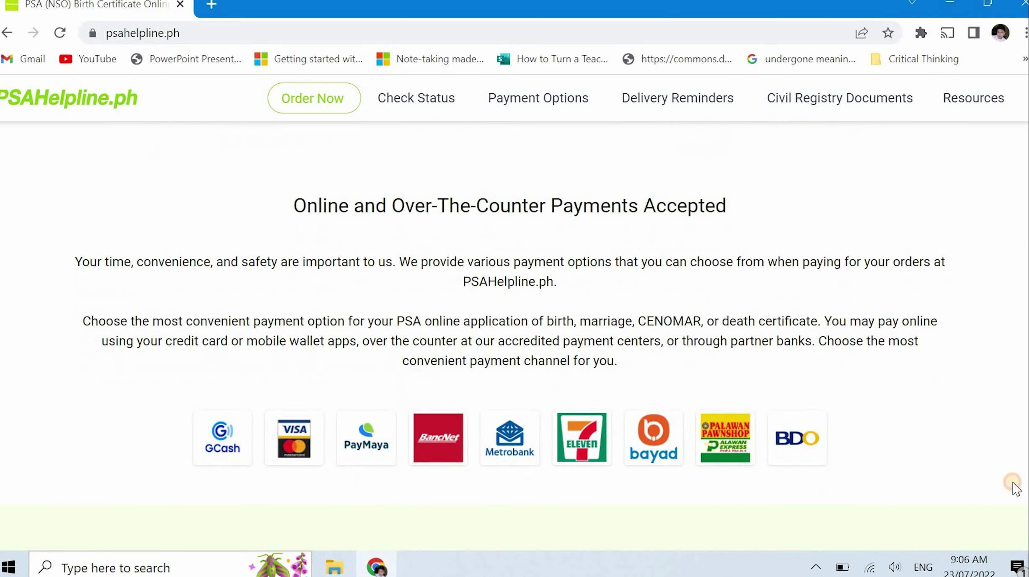
drag(1013, 484, 1024, 205)
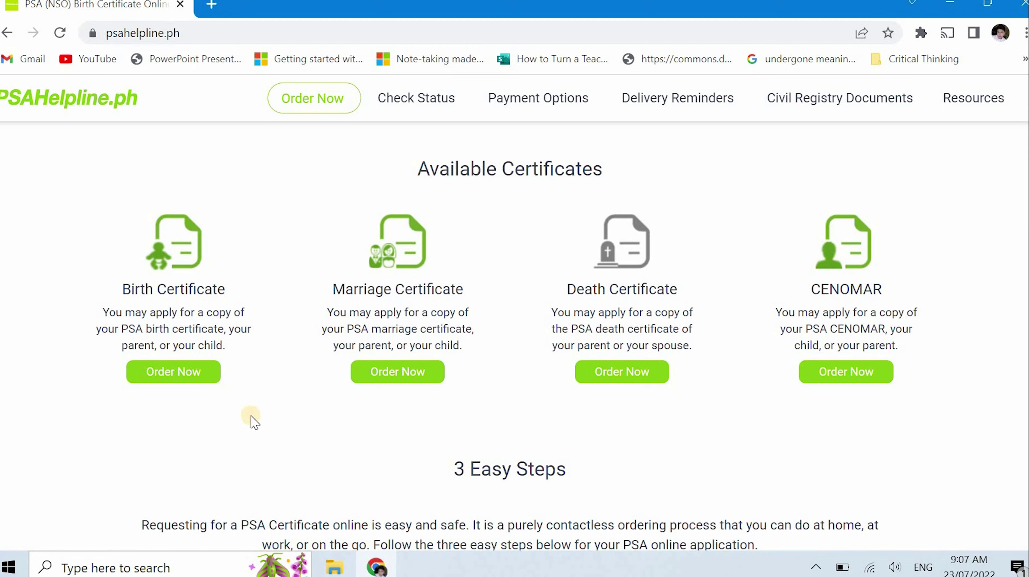
Choose Order Now for Birth Certificate, accept the Terms and Privacy Policy, and continue
click(186, 375)
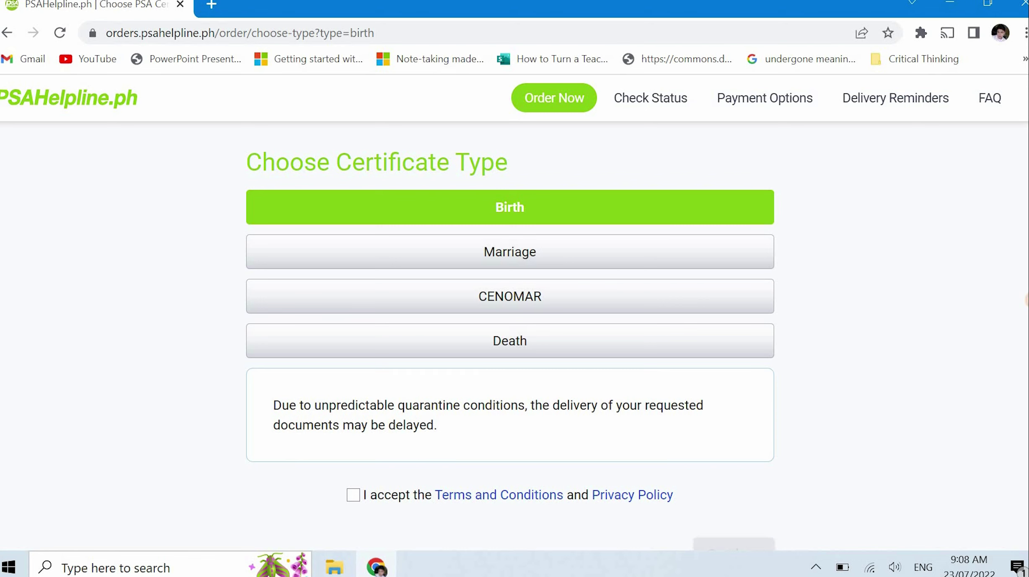
scroll(510, 335, down, 3)
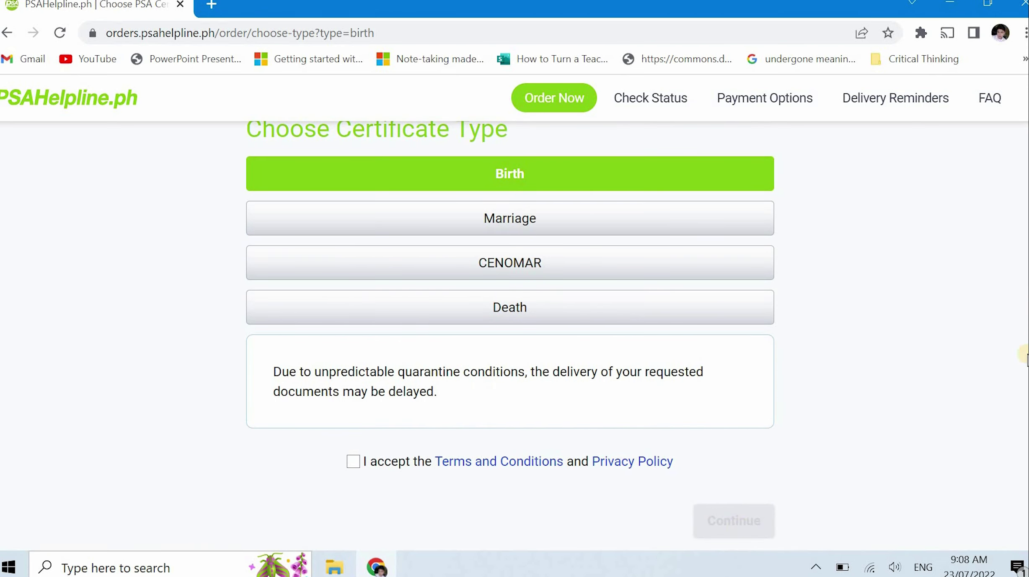
scroll(740, 528, down, 1)
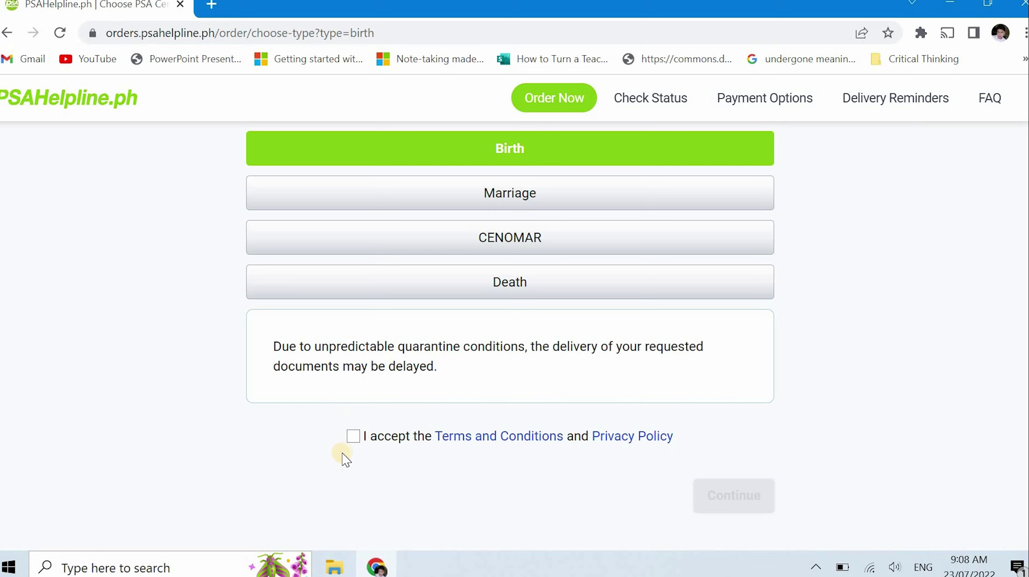
click(353, 438)
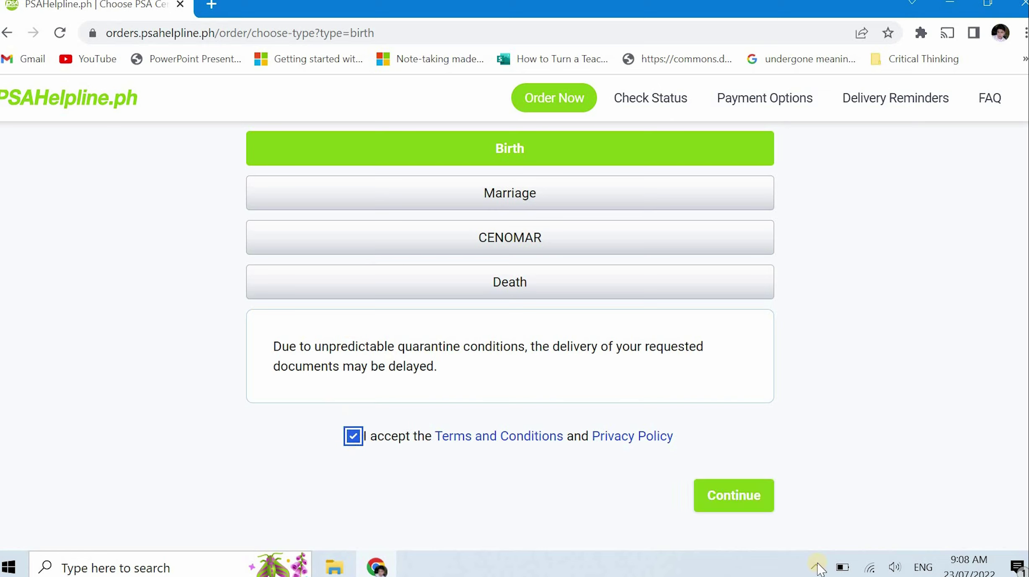
click(737, 505)
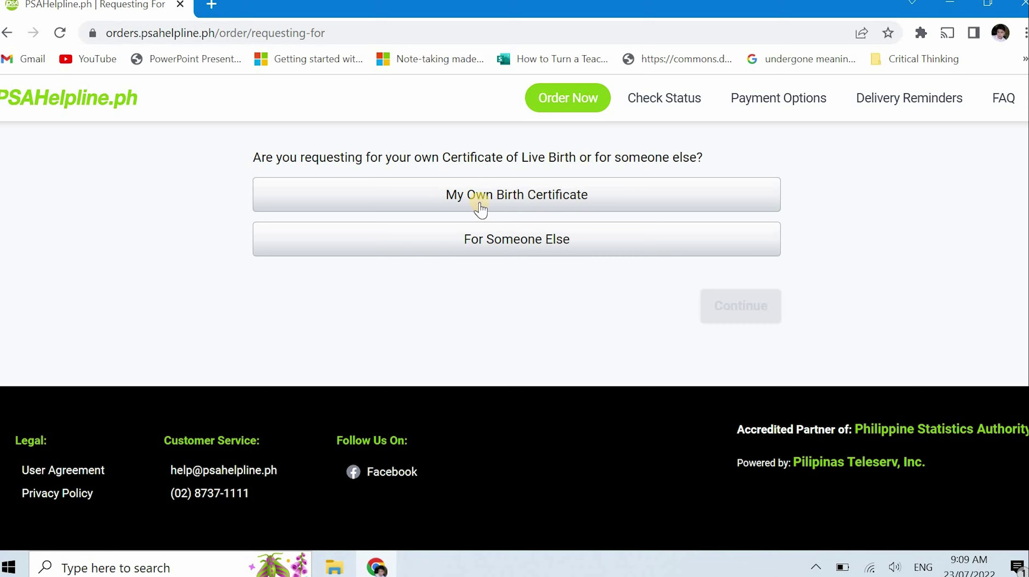
Choose My Own Birth Certificate and continue to the required-information guide
click(597, 196)
click(774, 318)
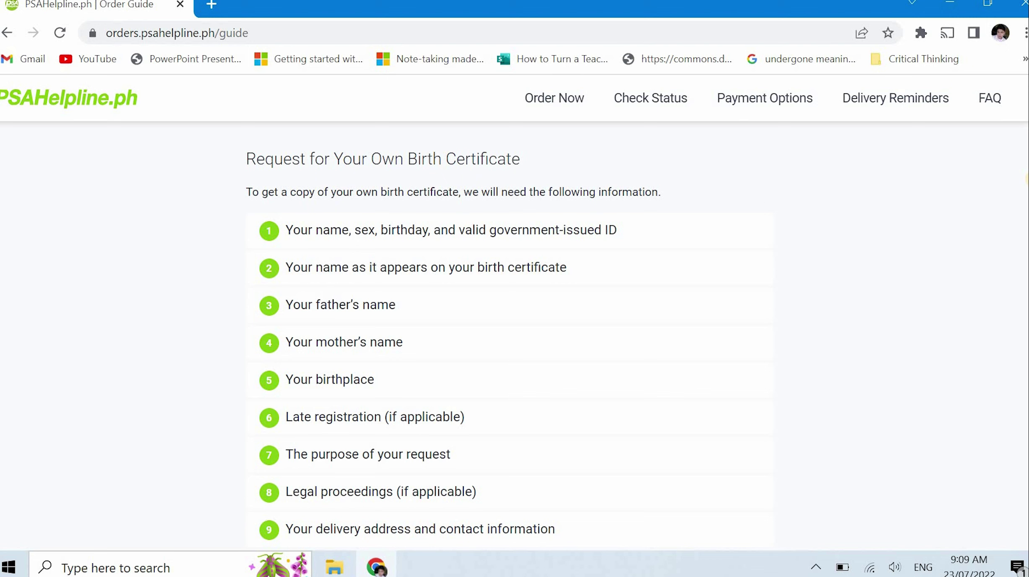
Scroll through the order guide and continue to step 1 of 9
scroll(510, 335, down, 1)
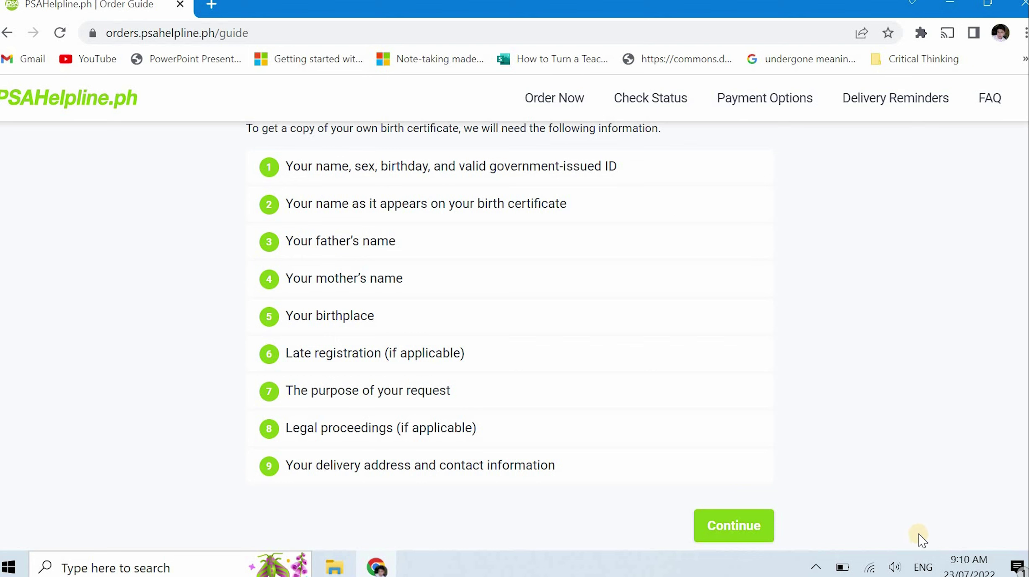
click(759, 529)
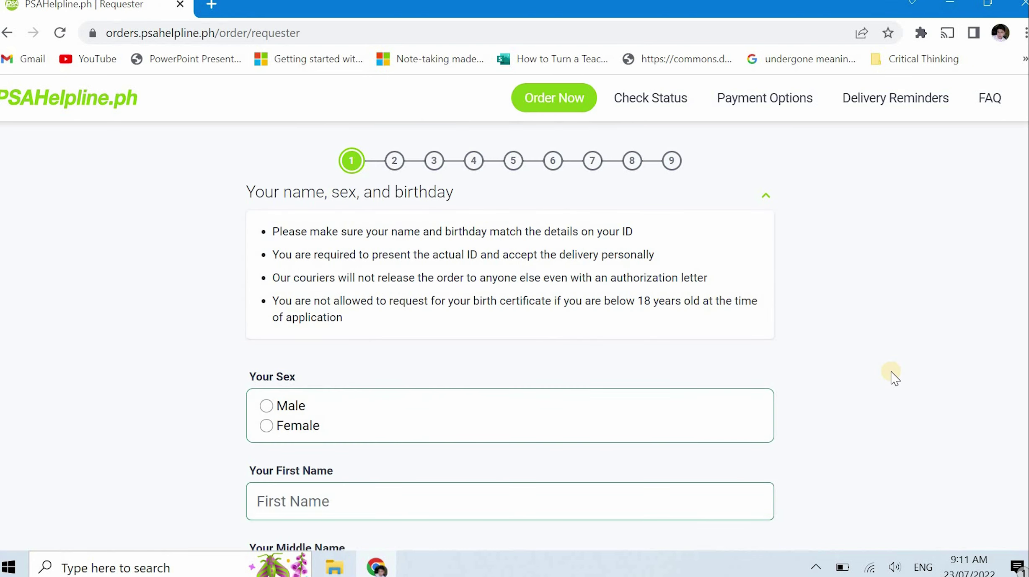
Set the requester's sex to Male
scroll(894, 377, down, 2)
scroll(886, 370, up, 2)
scroll(840, 345, down, 6)
scroll(382, 276, up, 4)
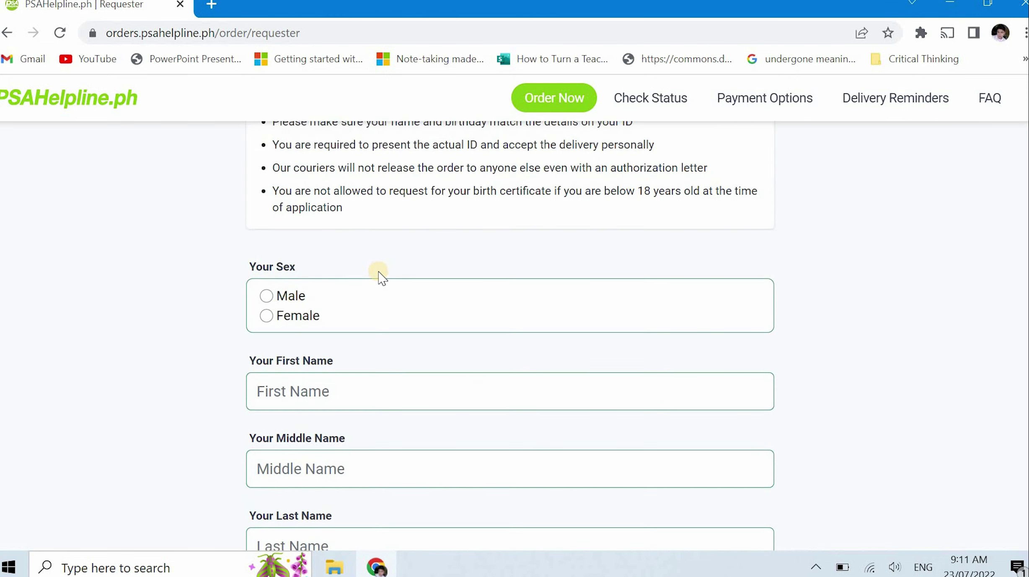
click(270, 296)
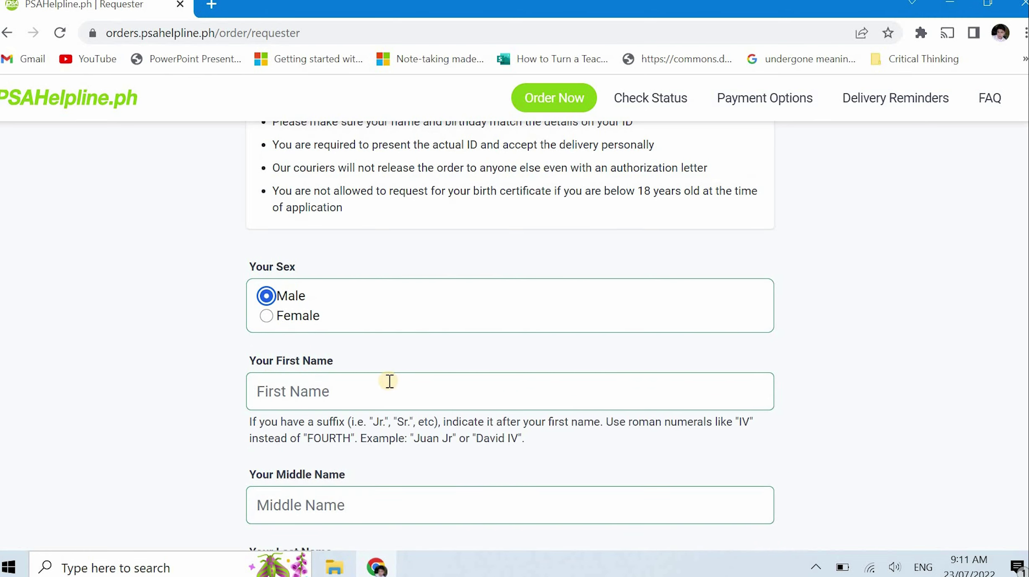
Choose November as the birth month under Your Birthday
scroll(394, 381, down, 10)
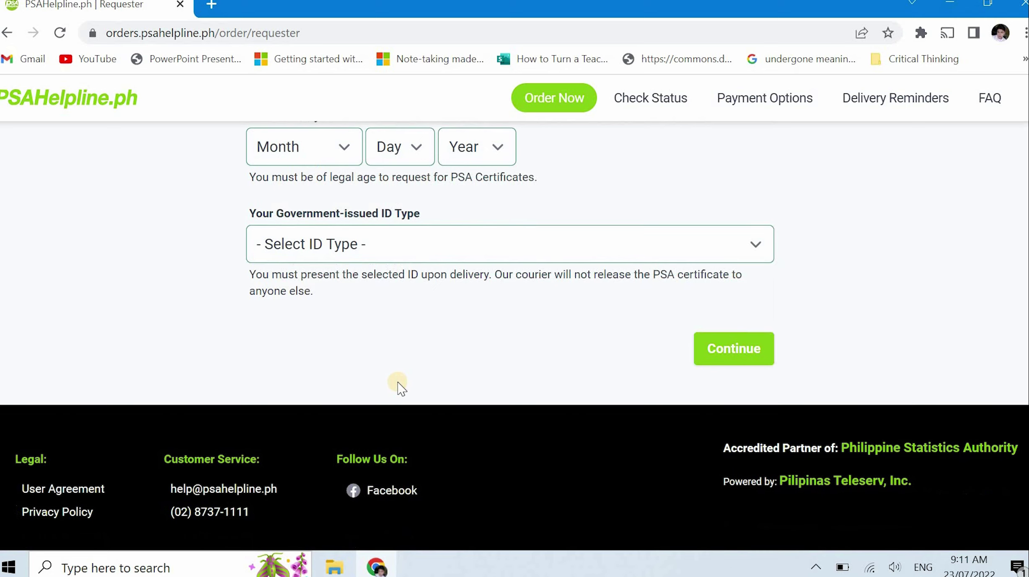
scroll(396, 383, up, 4)
click(339, 372)
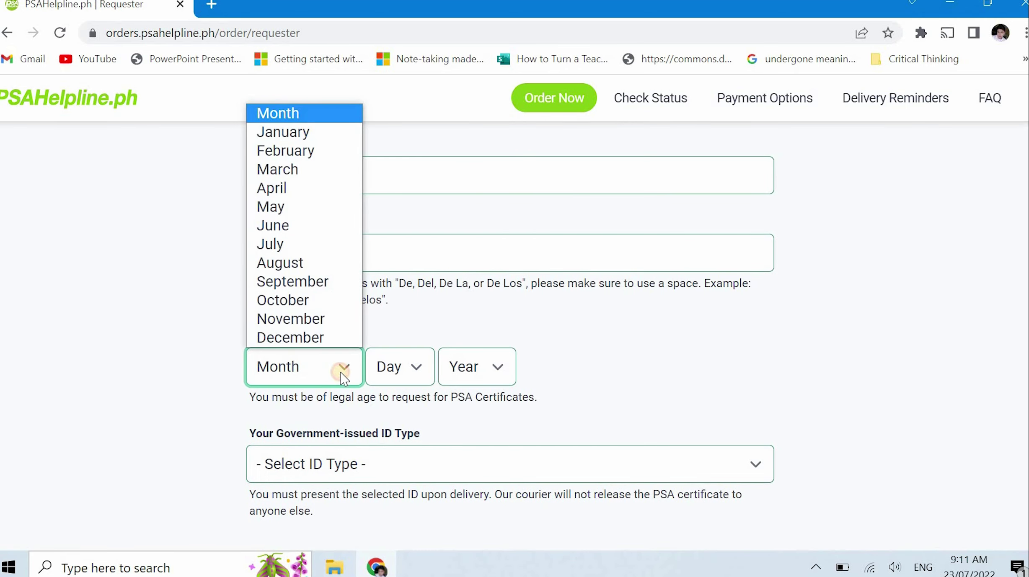
click(337, 320)
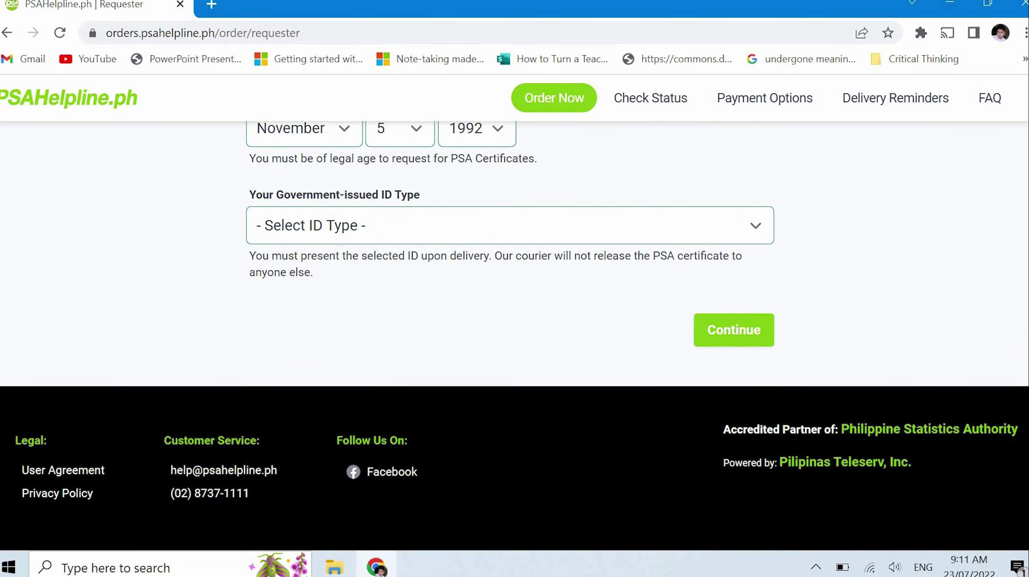
scroll(321, 345, up, 3)
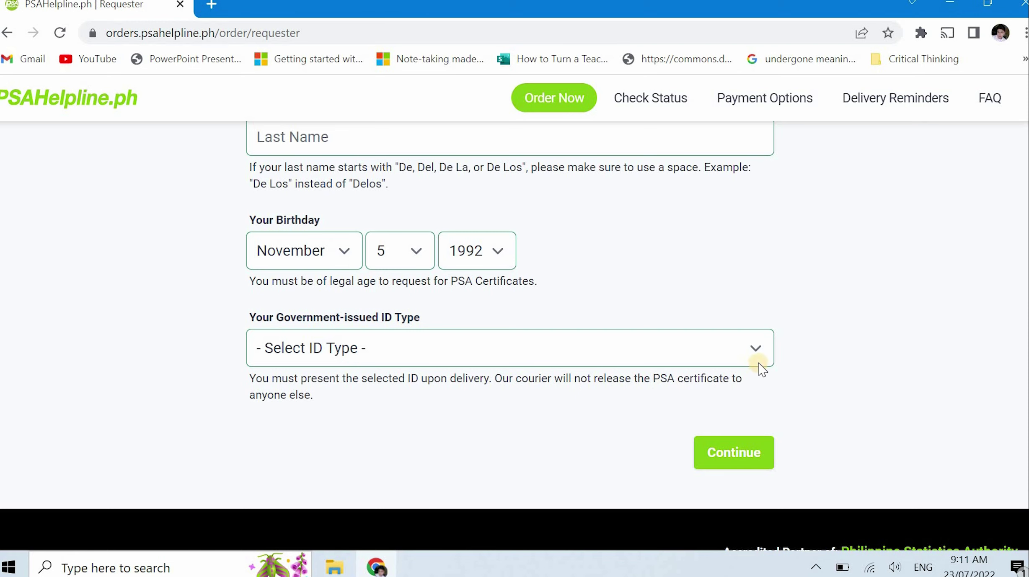
Select Professional Regulations Commission (PRC) ID as the ID type and submit the requester details
click(755, 349)
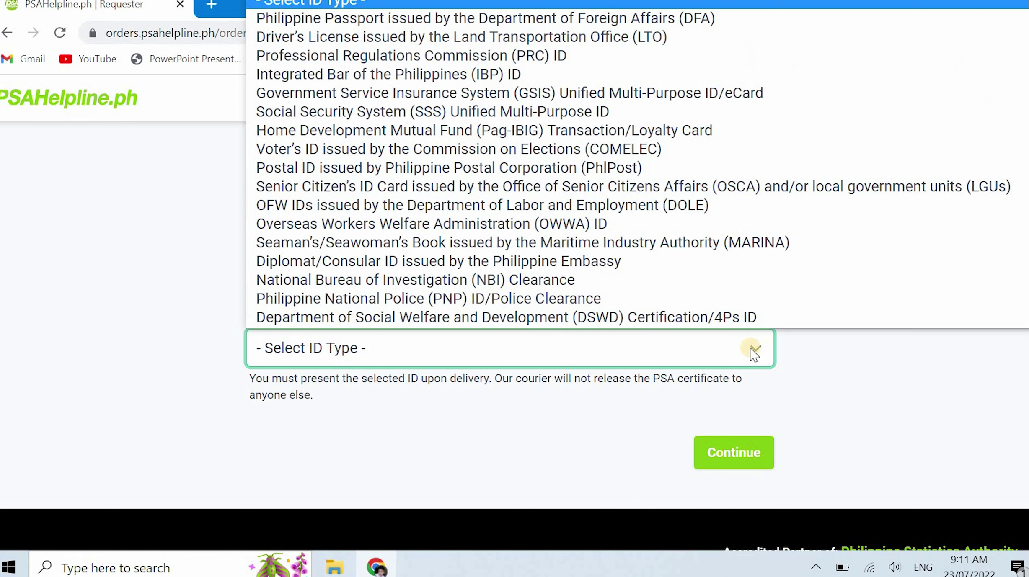
scroll(744, 305, down, 1)
scroll(750, 302, up, 1)
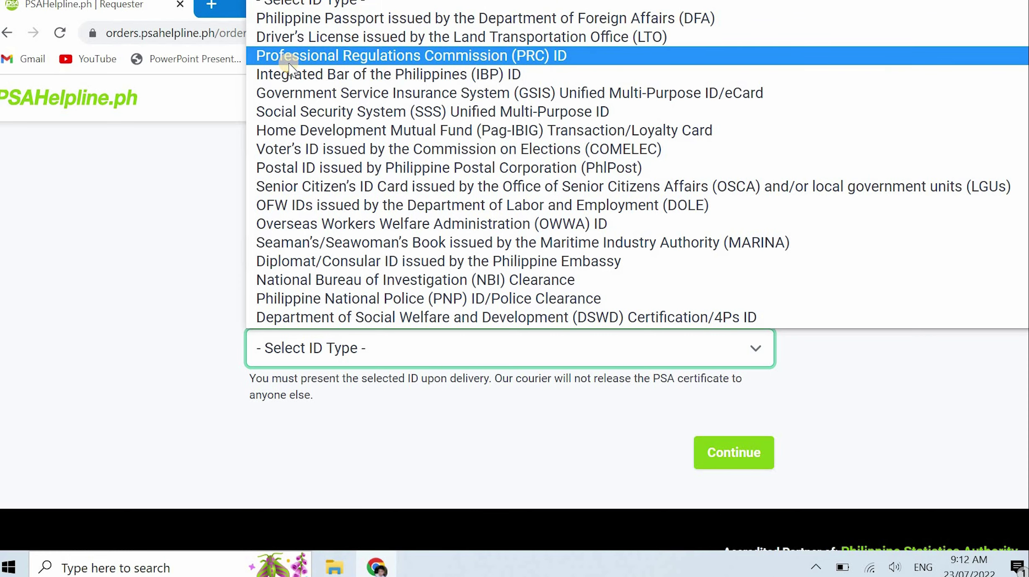
scroll(653, 231, down, 5)
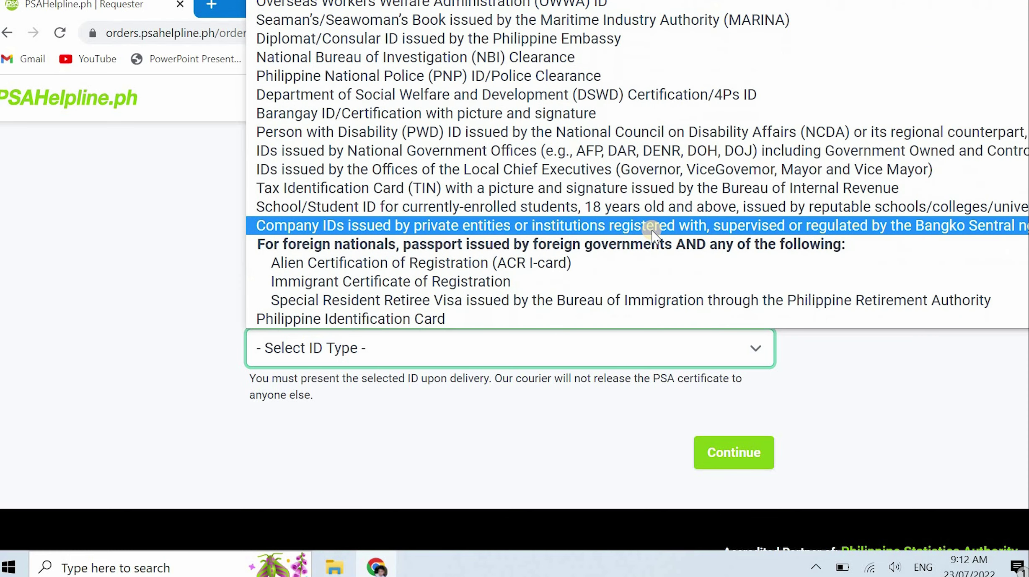
scroll(654, 230, up, 5)
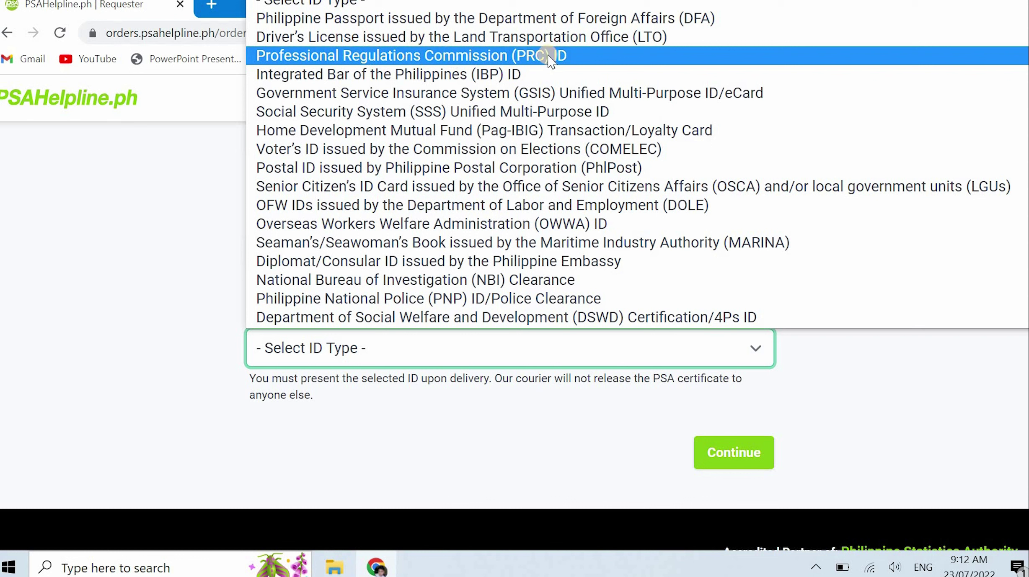
click(583, 56)
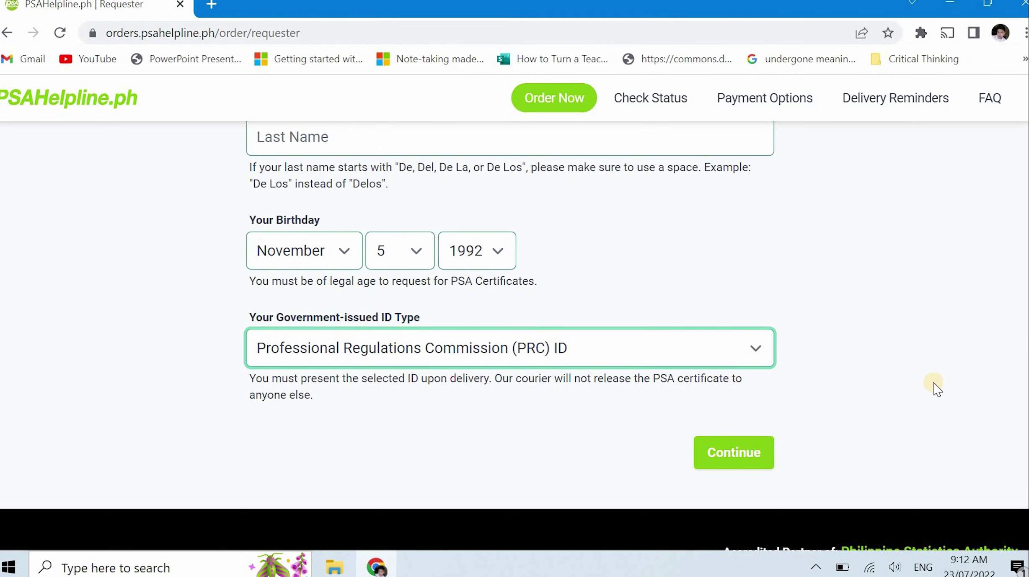
scroll(935, 356, up, 2)
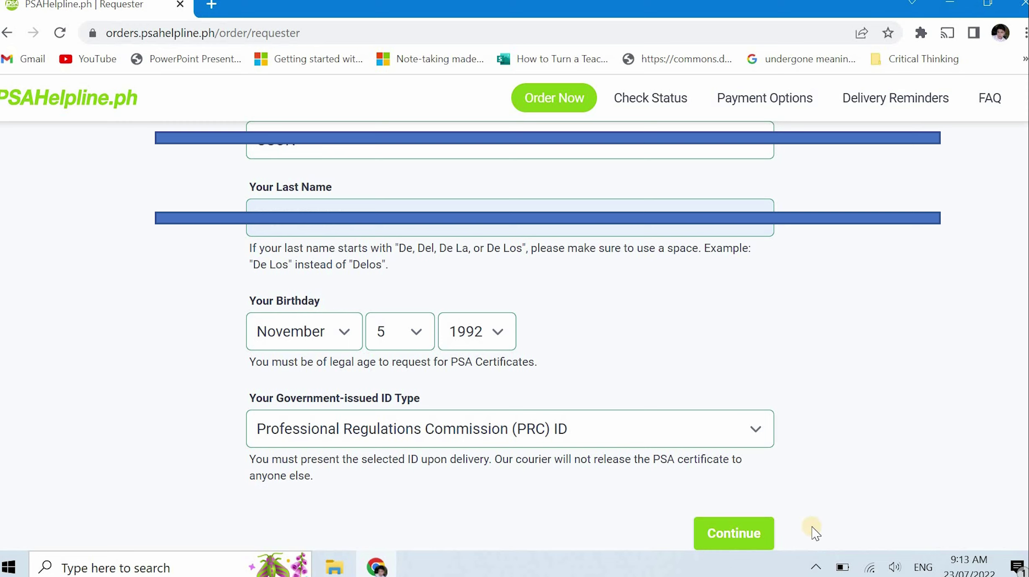
click(726, 538)
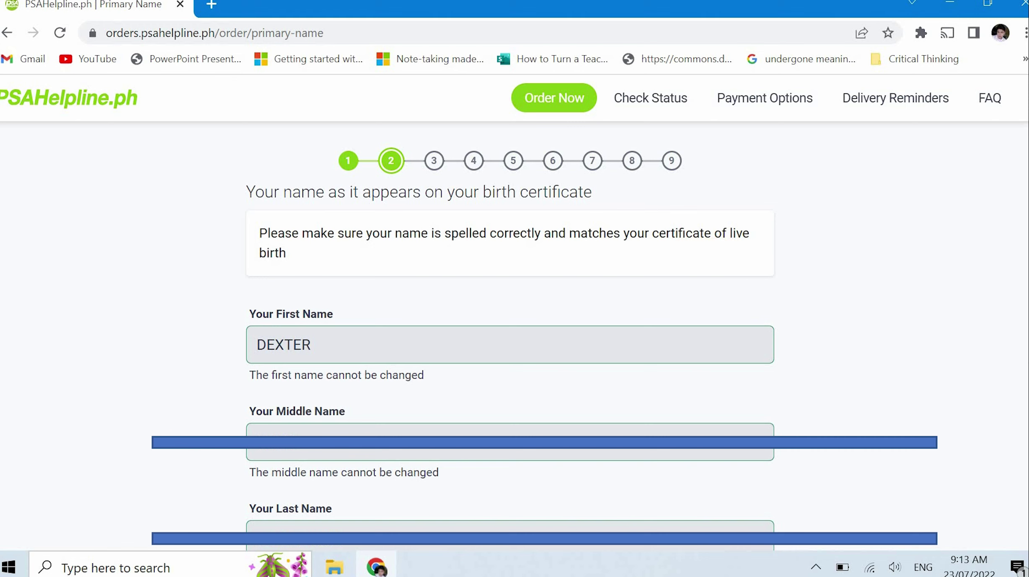
Review the prefilled birth-certificate name and continue to the father's name step
scroll(1009, 438, down, 5)
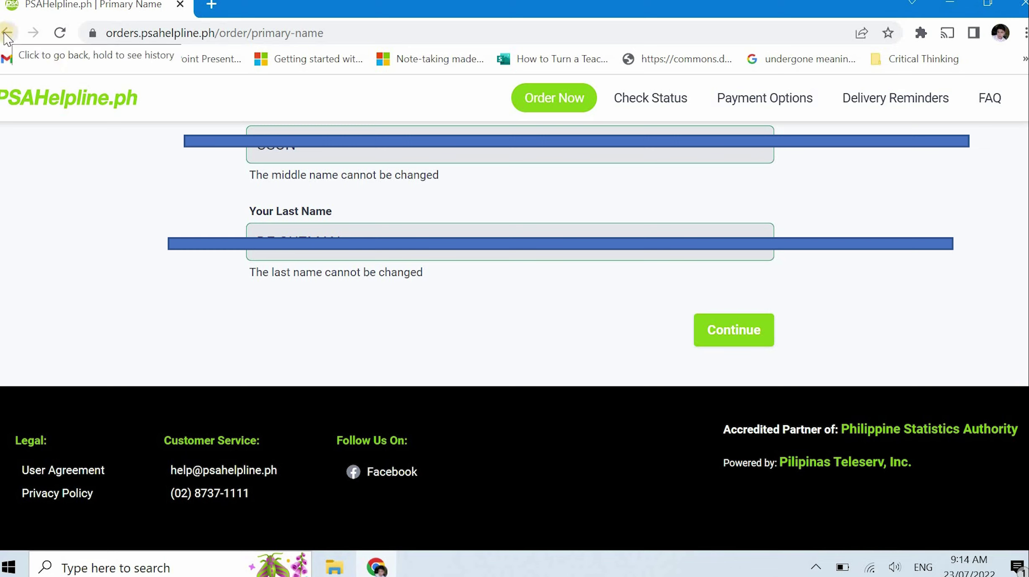
click(763, 338)
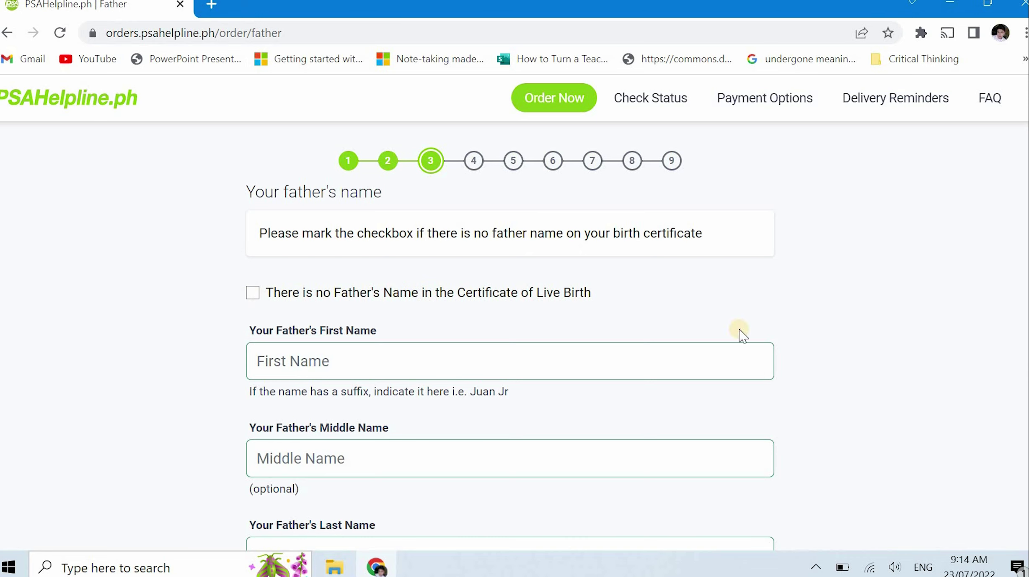
Edit the father's last and first name fields, then submit to reach step 4
scroll(511, 335, down, 3)
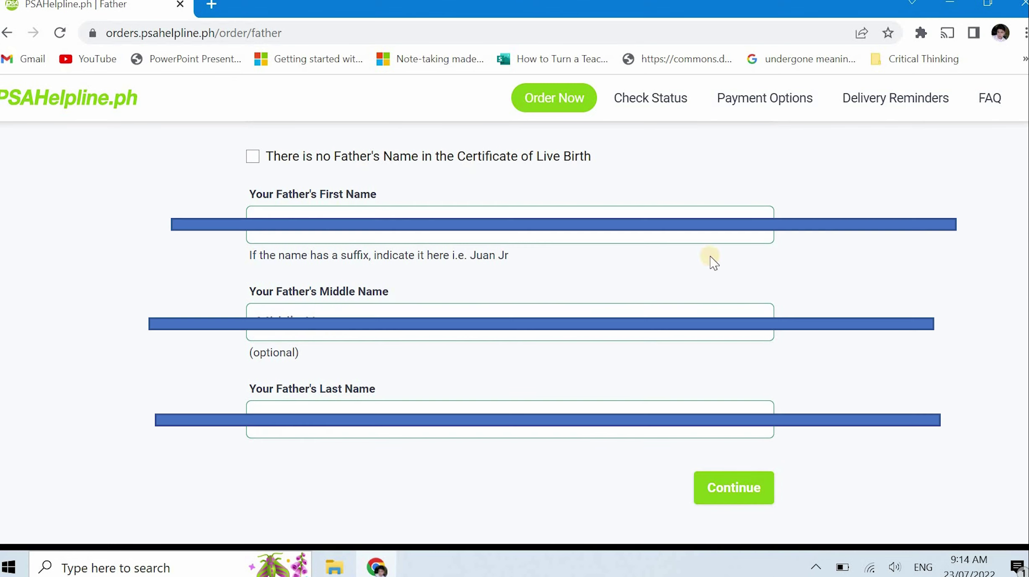
click(640, 420)
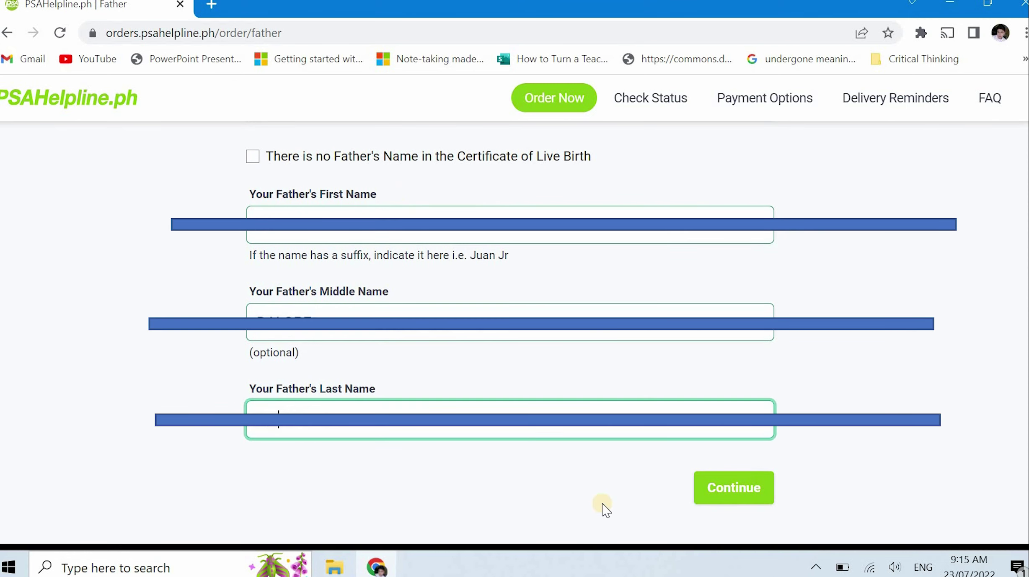
click(891, 461)
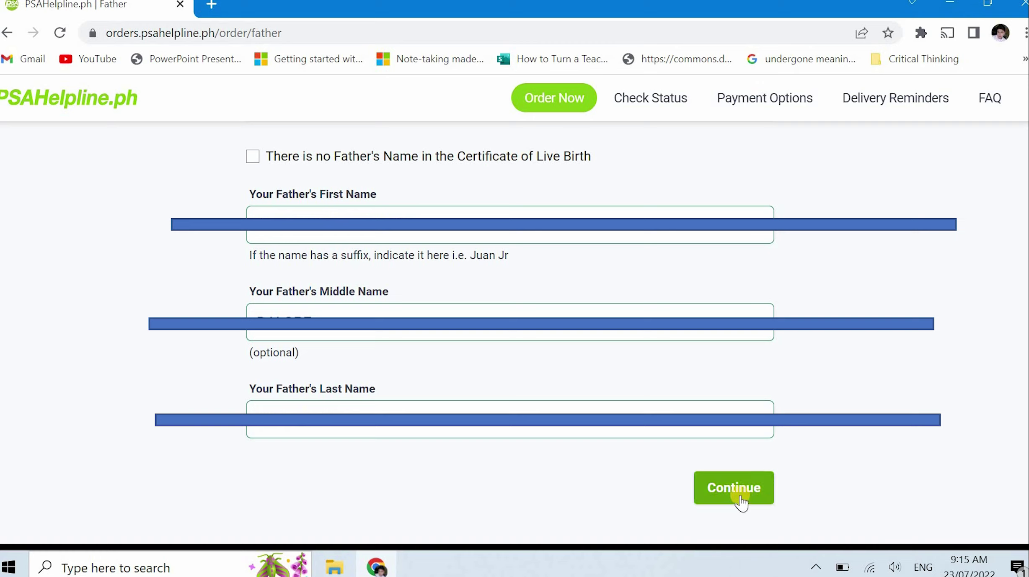
drag(448, 214, 319, 216)
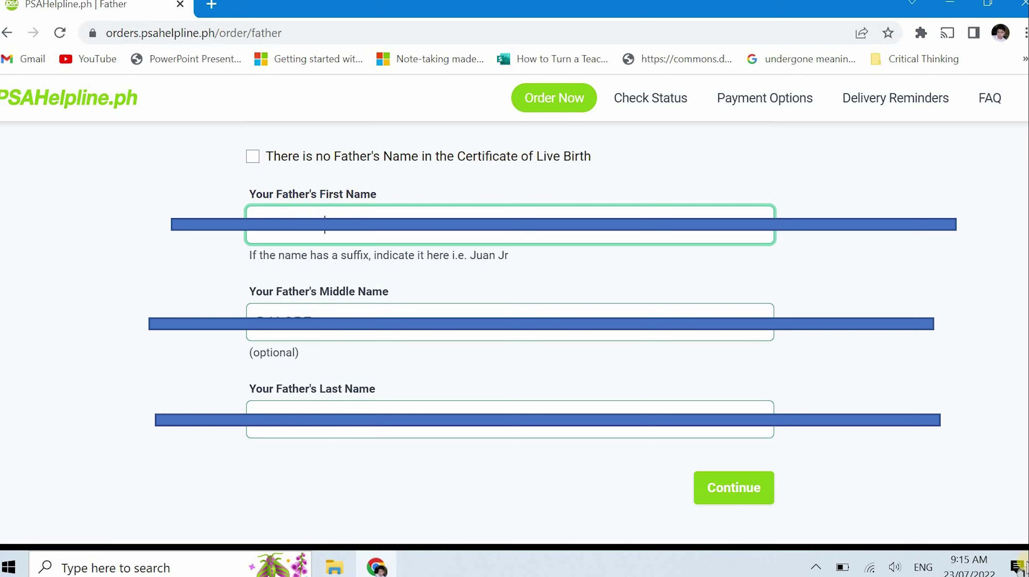
click(962, 498)
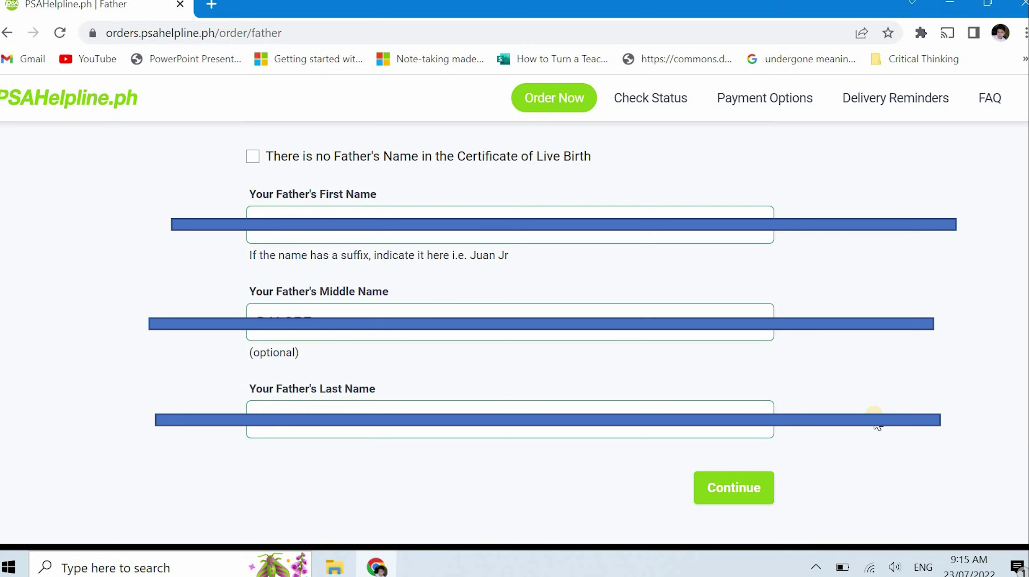
click(737, 501)
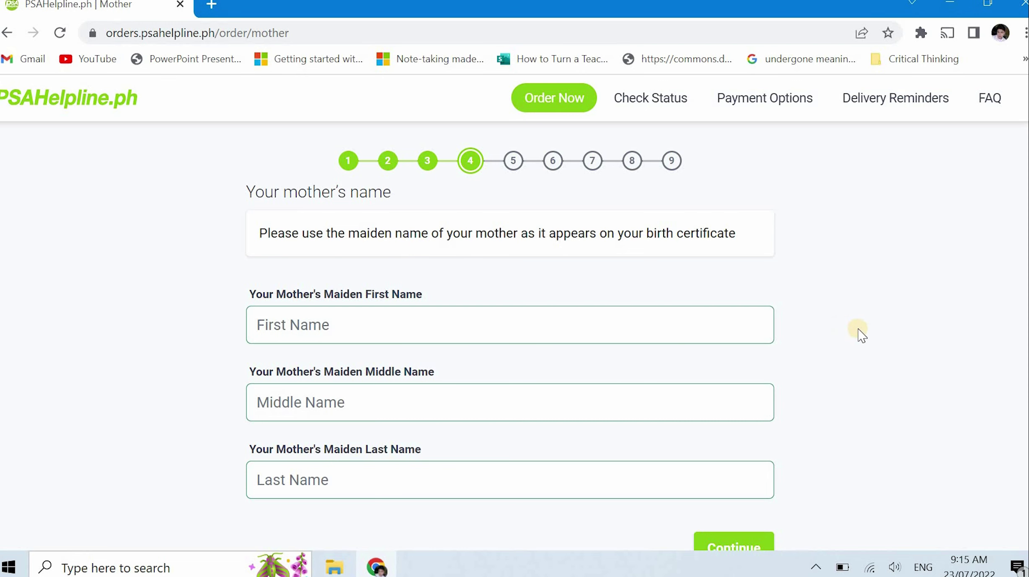
Submit the mother's maiden first, middle and last names
scroll(859, 333, down, 5)
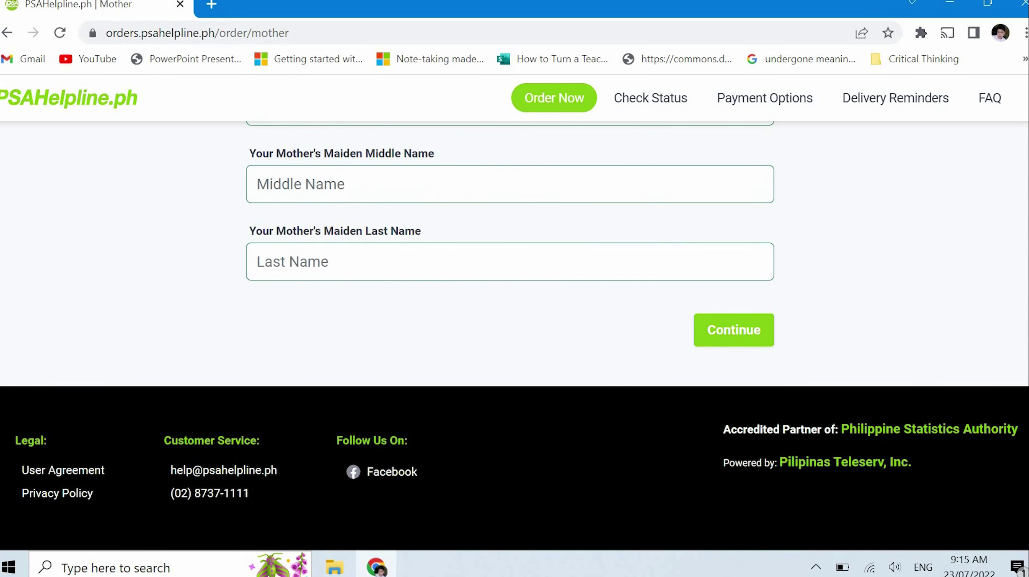
scroll(515, 331, up, 4)
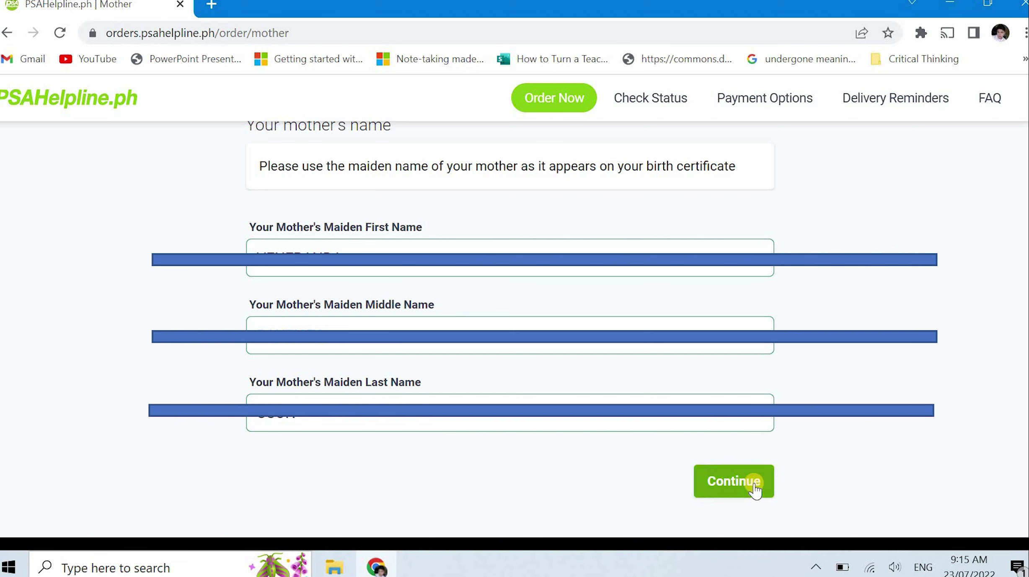
click(754, 486)
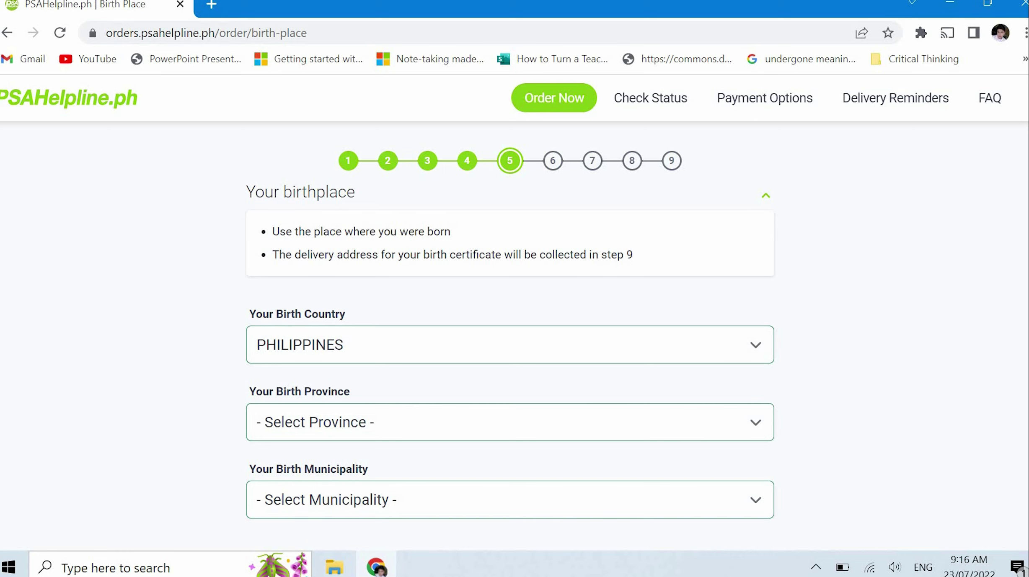
Set the birthplace province to PANGASINAN and submit the birthplace
scroll(1025, 300, down, 2)
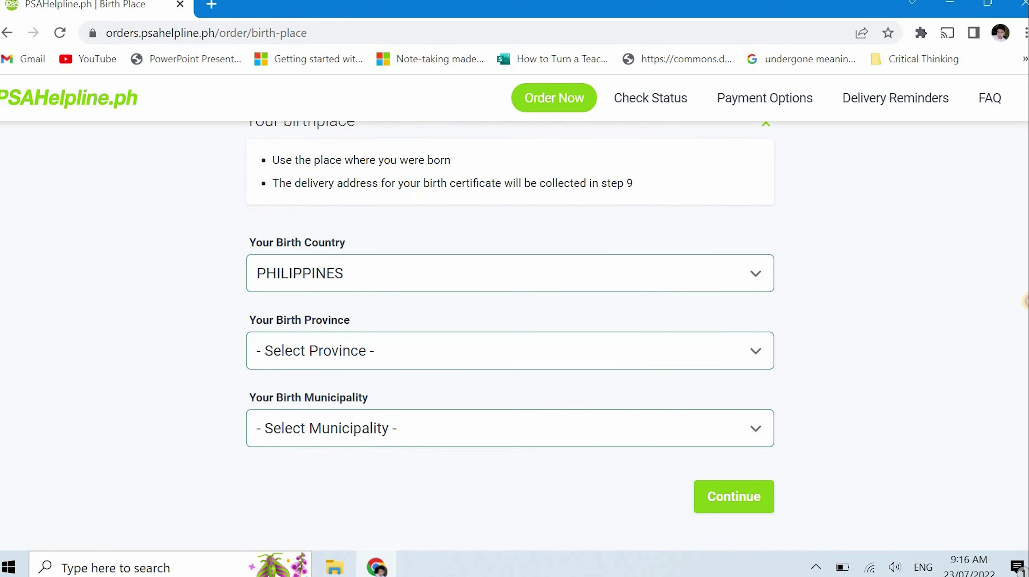
click(656, 352)
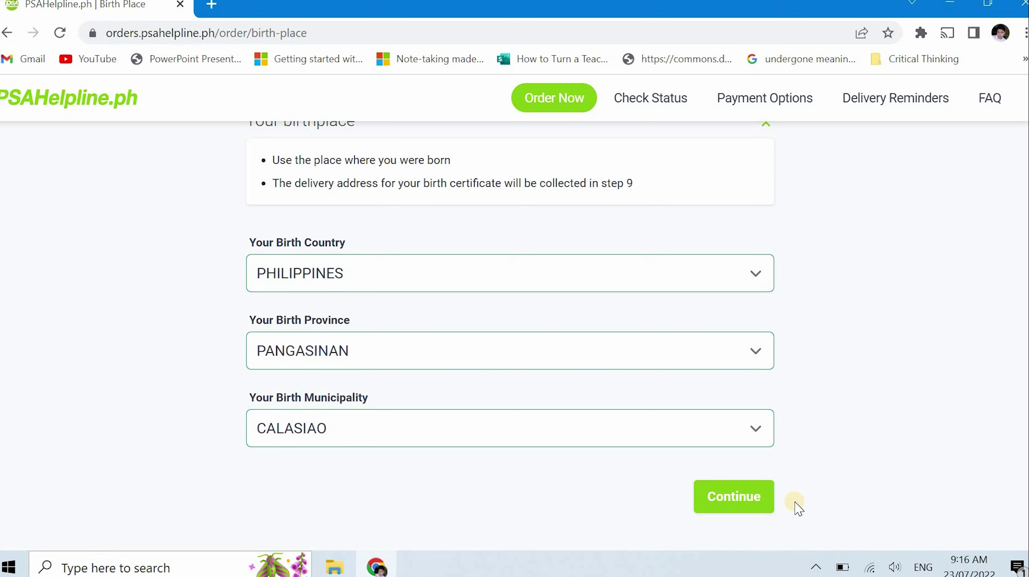
click(762, 504)
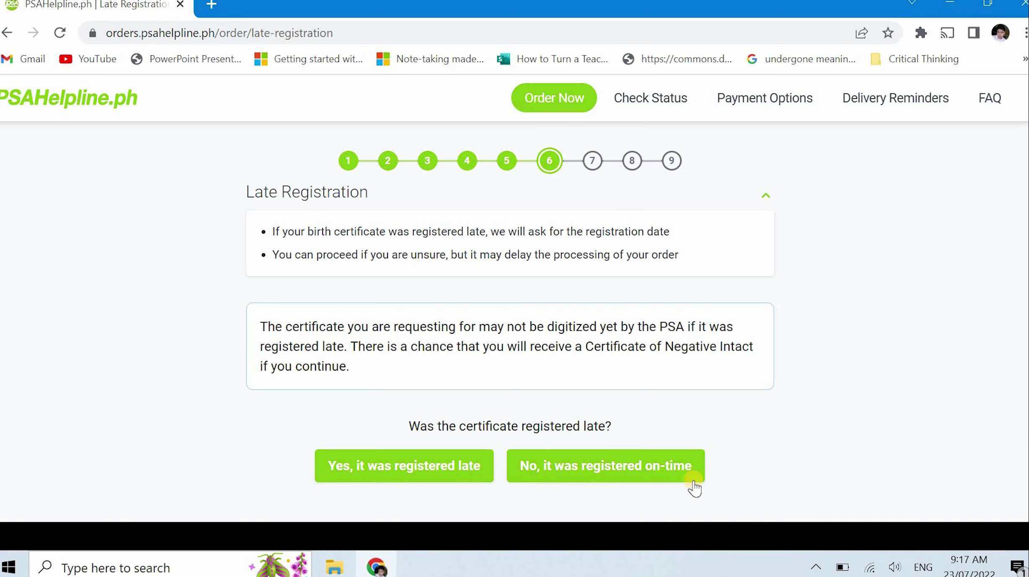
Answer 'No, it was registered on-time' on the Late Registration step
click(627, 473)
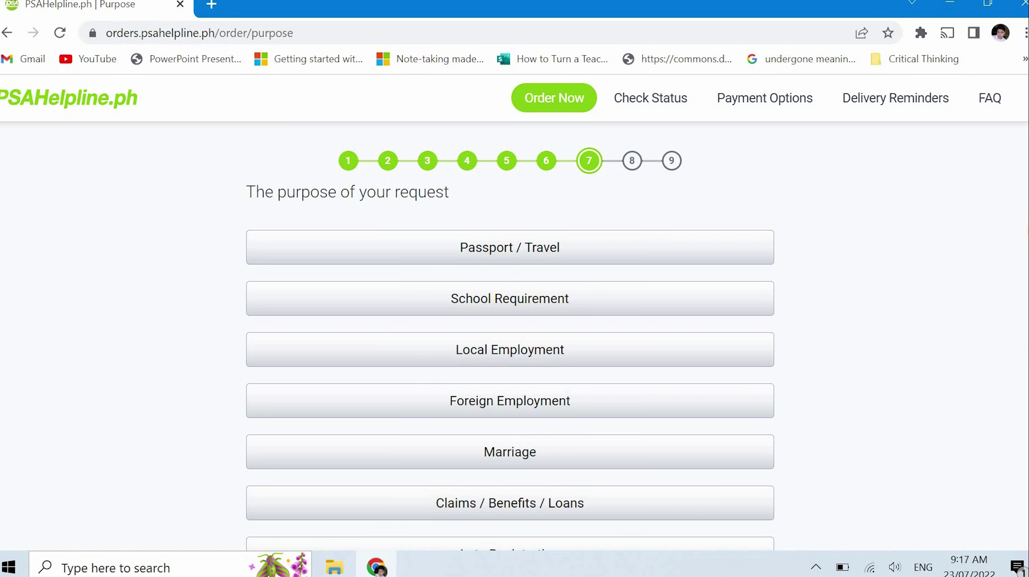
Choose Others as the request purpose, enter PERSONAL COPY as the reason, and continue
scroll(1021, 269, down, 2)
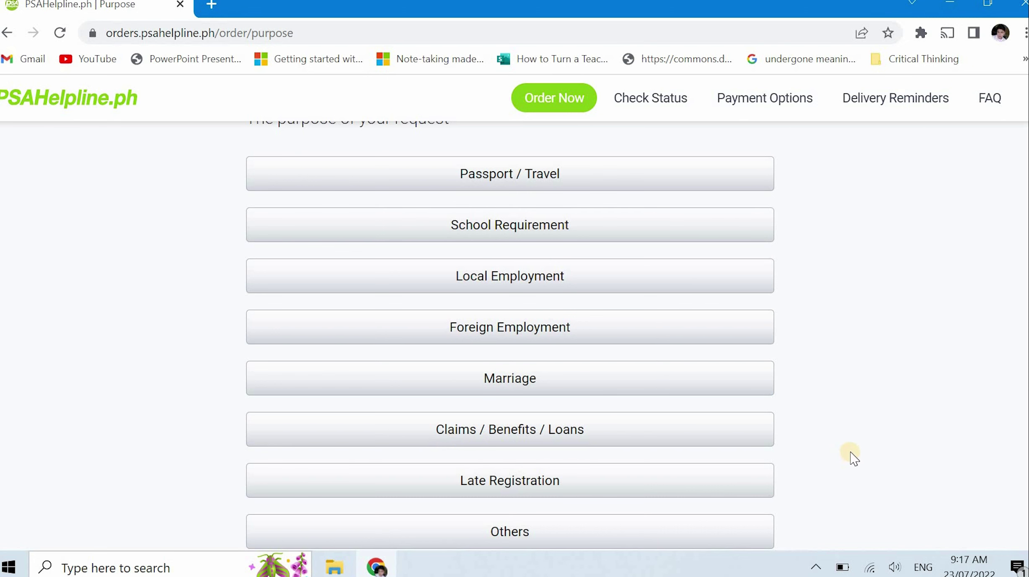
scroll(851, 444, down, 4)
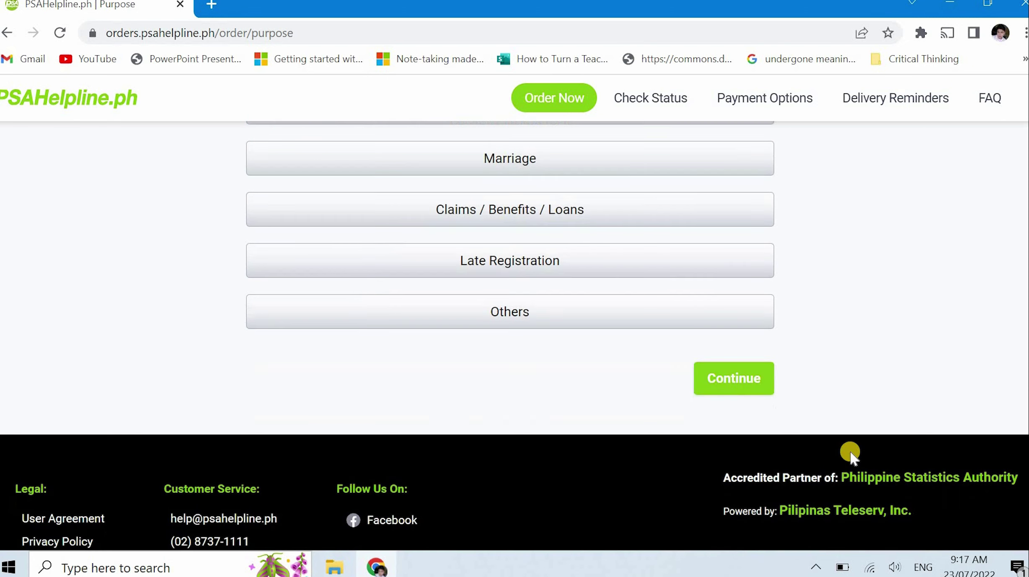
click(491, 314)
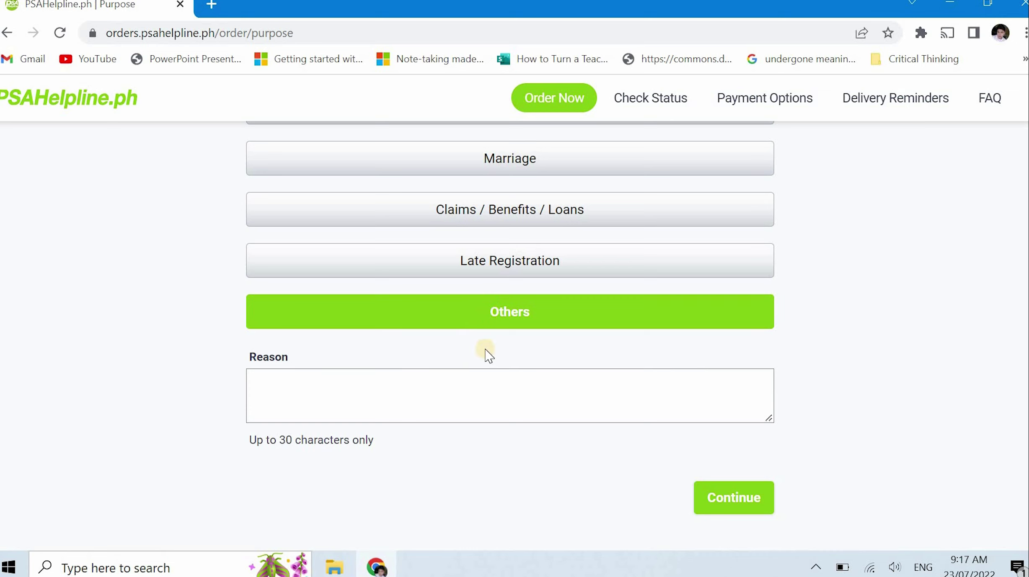
click(478, 388)
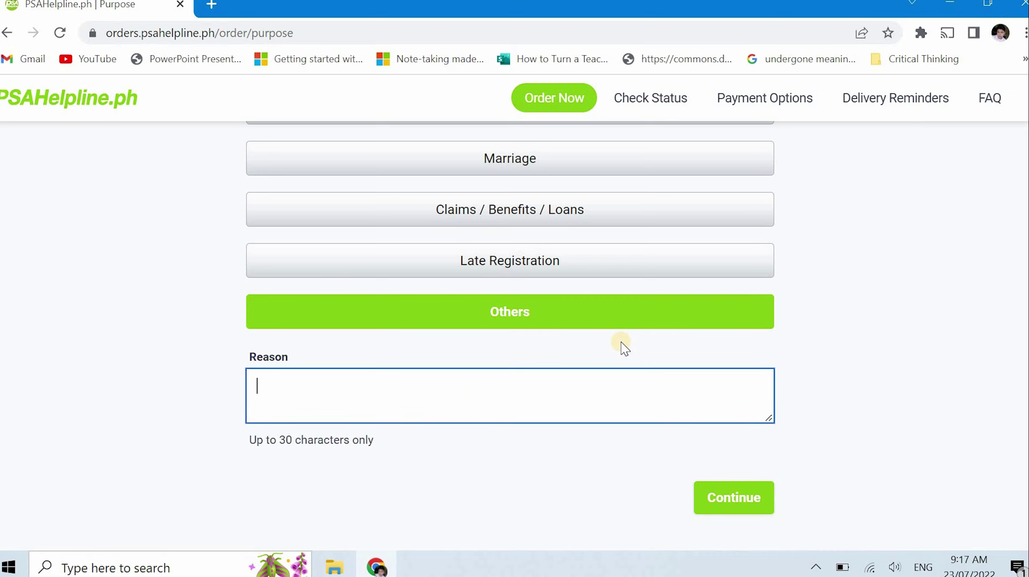
text(pERSONA)
key(ctrl+a)
text(P)
scroll(420, 440, up, 2)
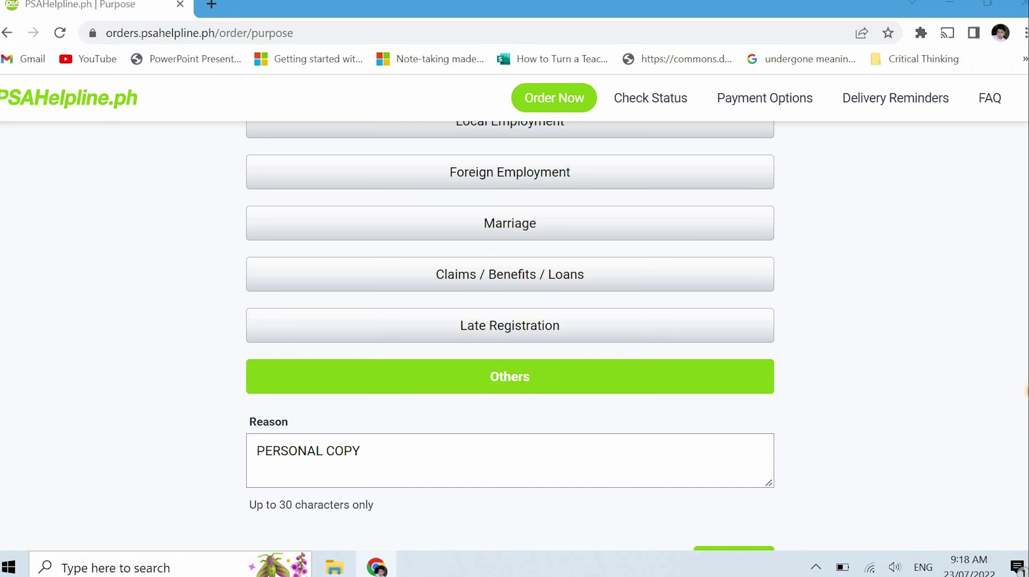
drag(1026, 391, 1014, 459)
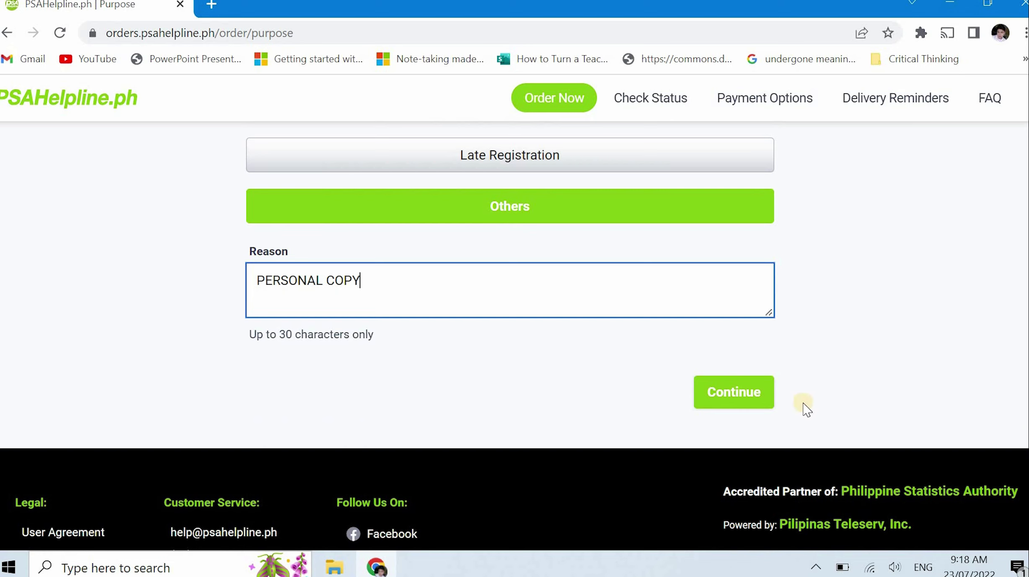
click(740, 403)
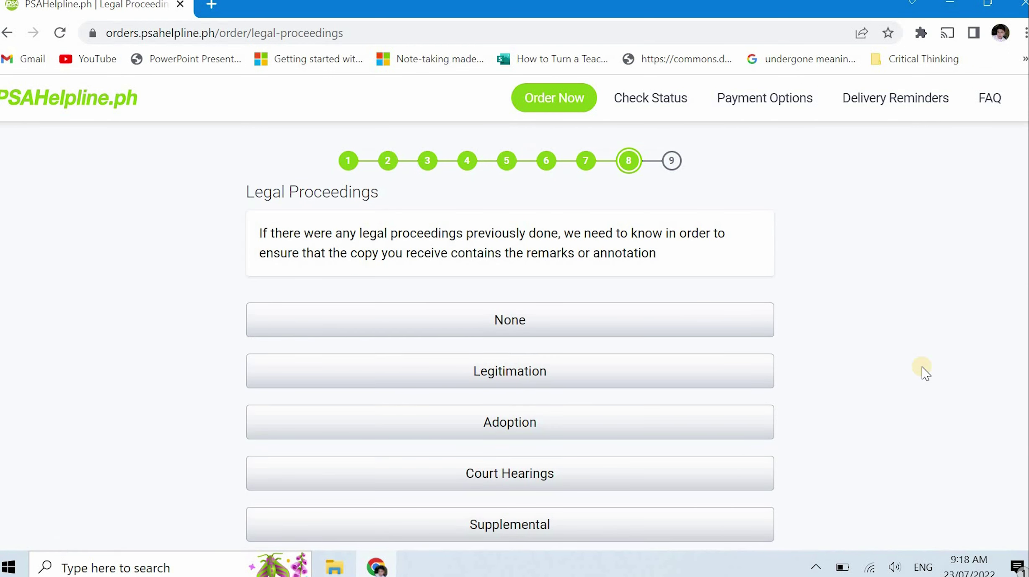
Select None on the Legal Proceedings step and continue to step 9
scroll(836, 308, down, 2)
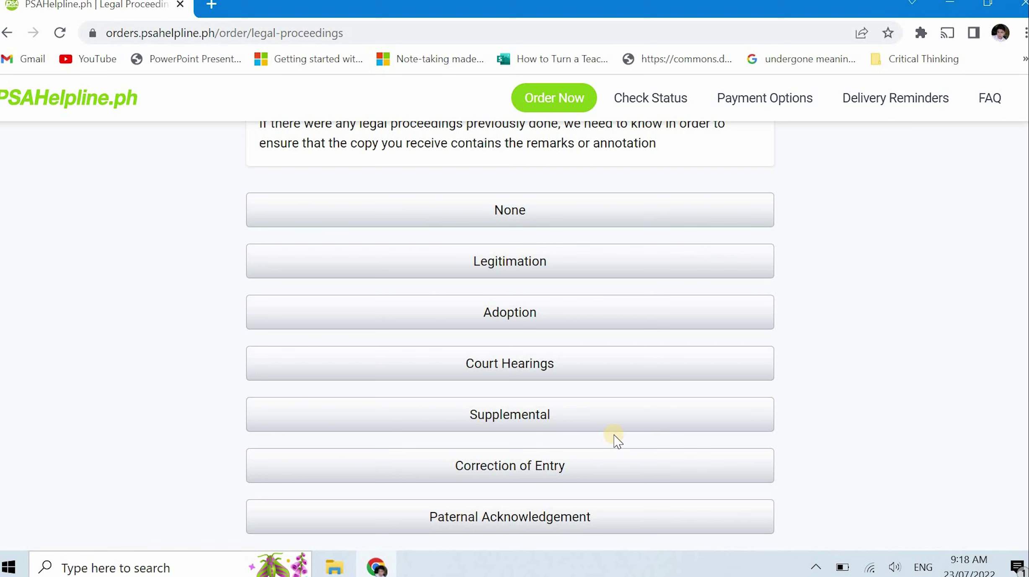
scroll(609, 456, down, 2)
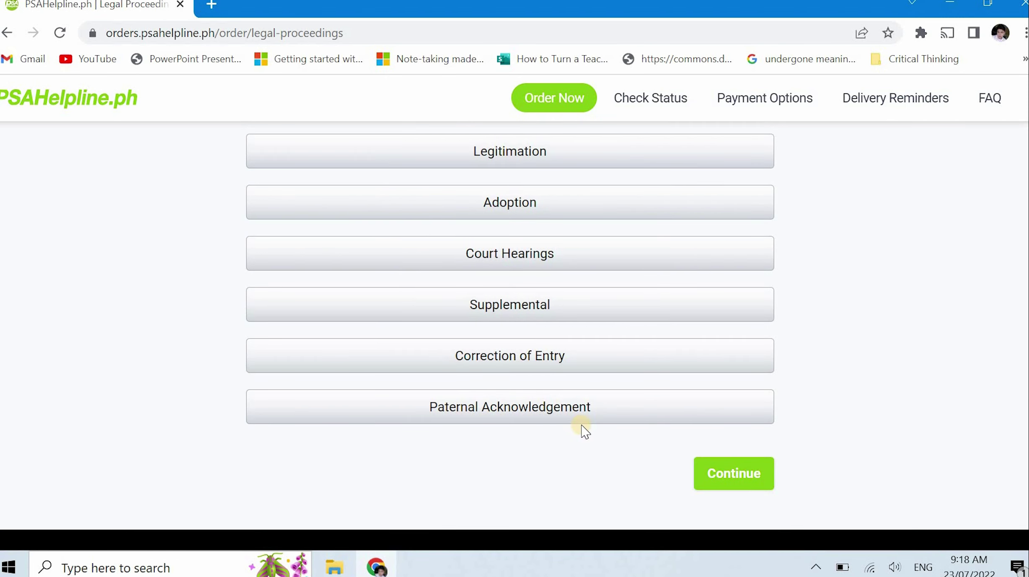
scroll(586, 431, up, 4)
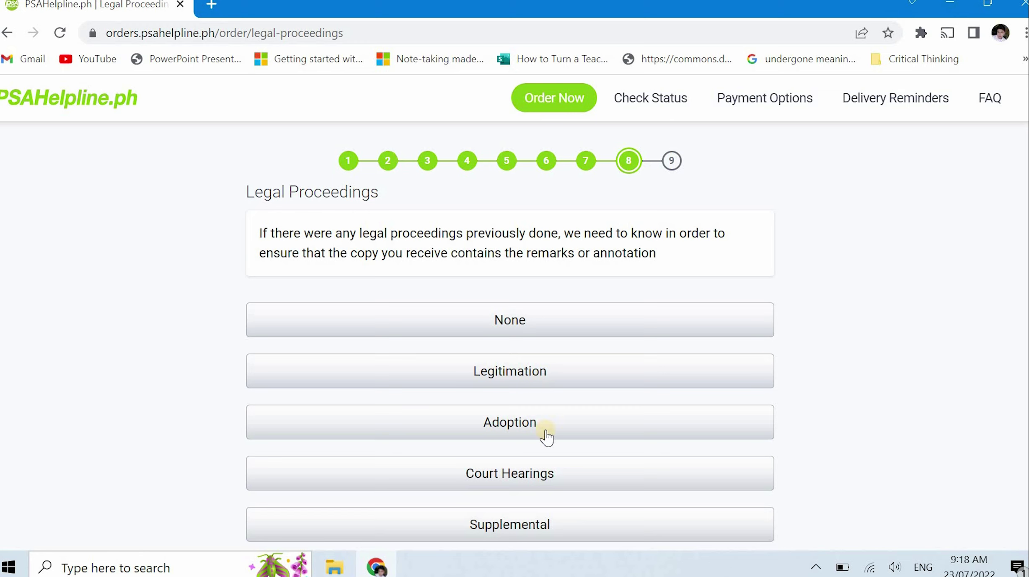
click(520, 321)
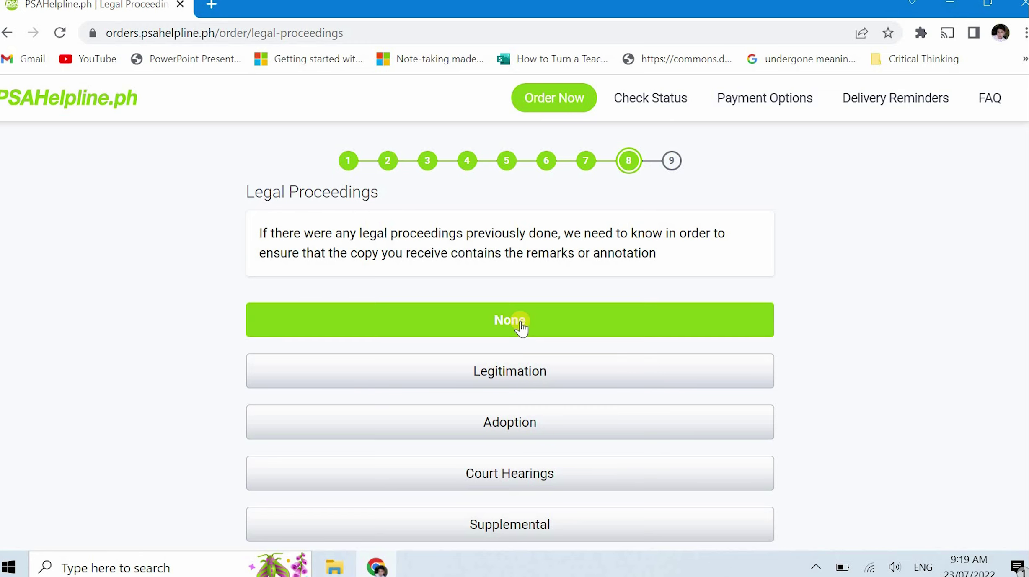
scroll(896, 385, down, 6)
click(738, 379)
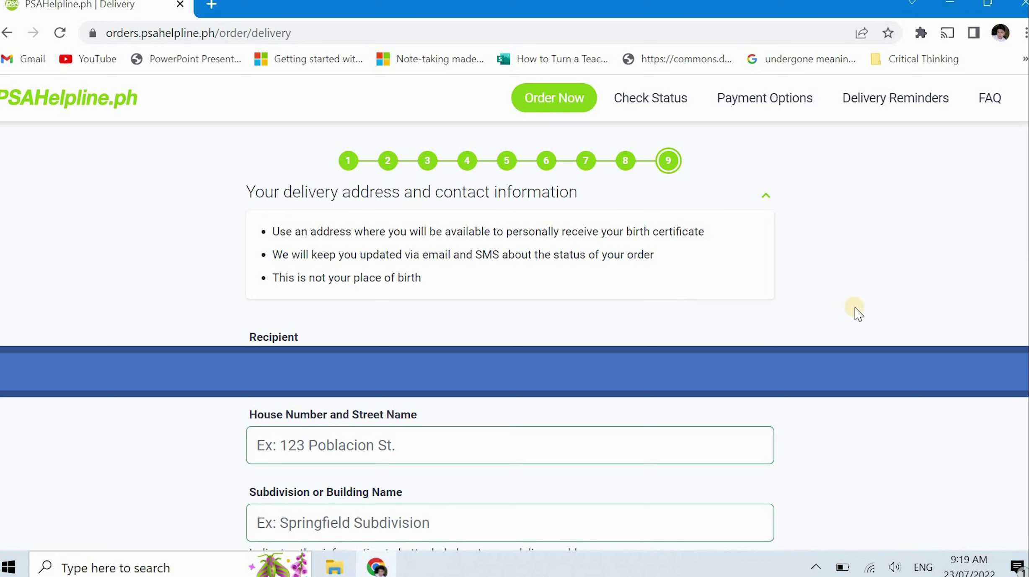
Scroll through the step 9 delivery form's barangay, zip code, mobile and email fields
scroll(1026, 227, down, 1)
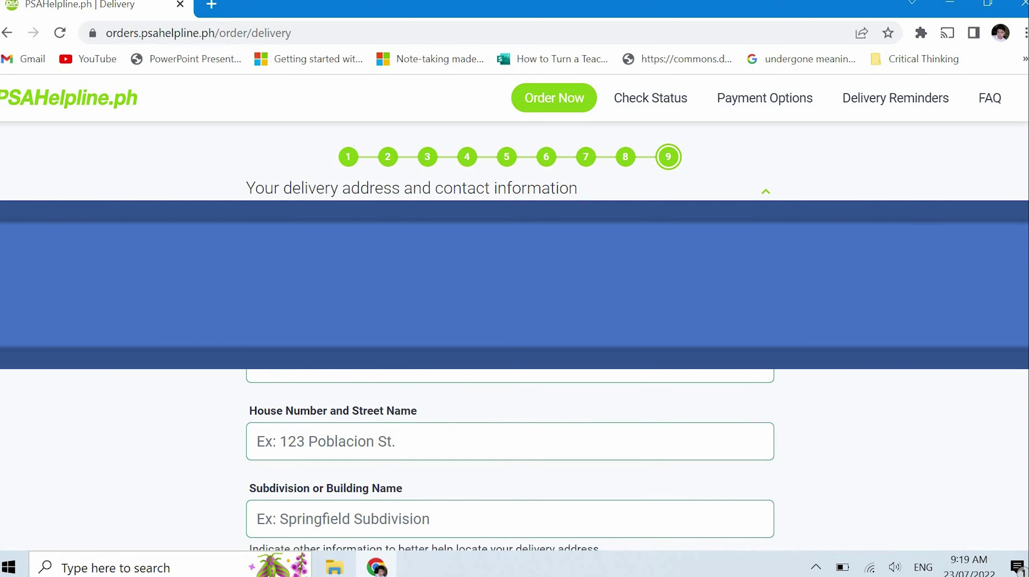
scroll(1025, 227, down, 1)
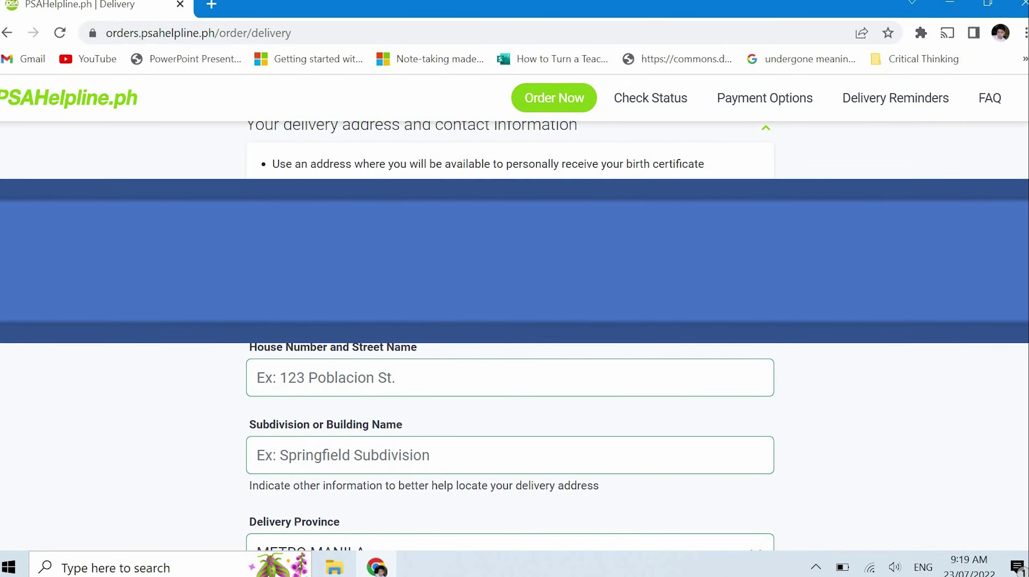
scroll(1025, 227, down, 1)
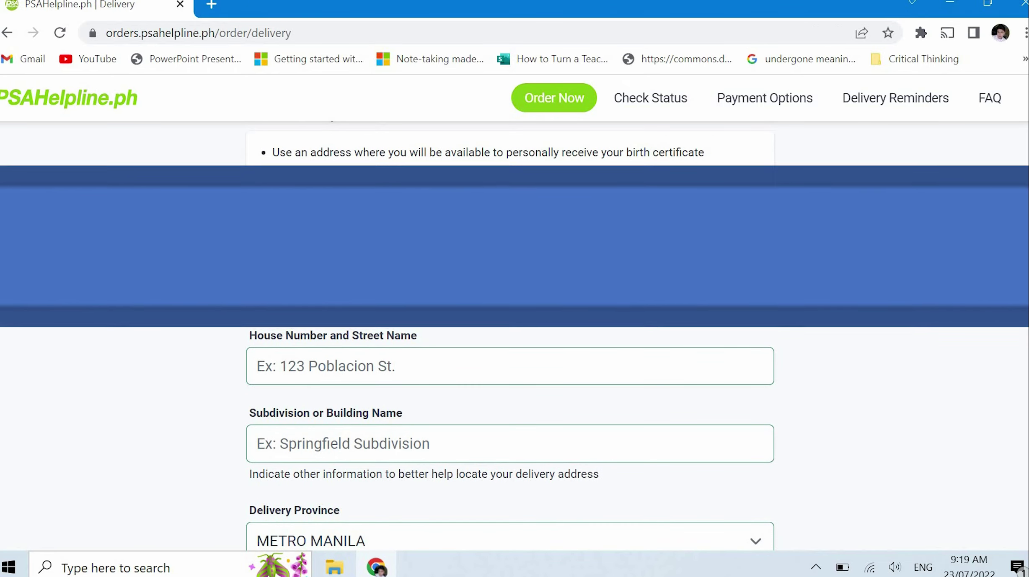
scroll(1025, 226, down, 1)
scroll(515, 348, down, 1)
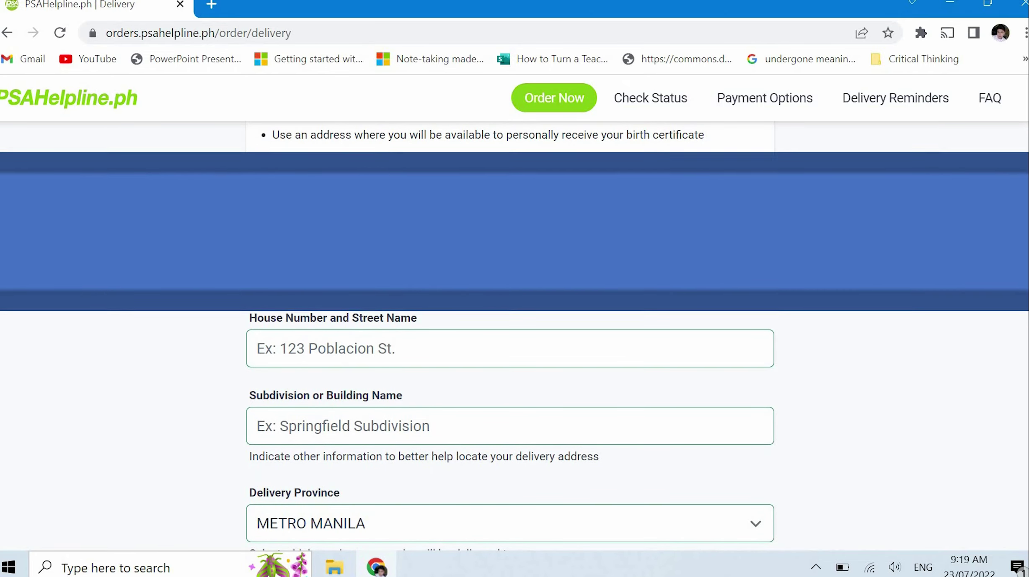
scroll(514, 348, down, 1)
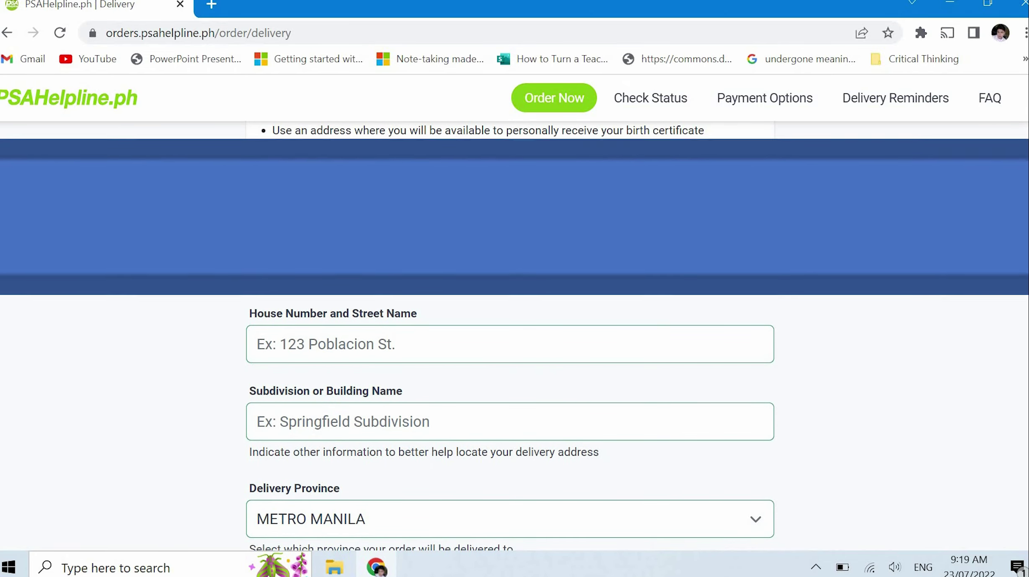
scroll(1025, 276, down, 1)
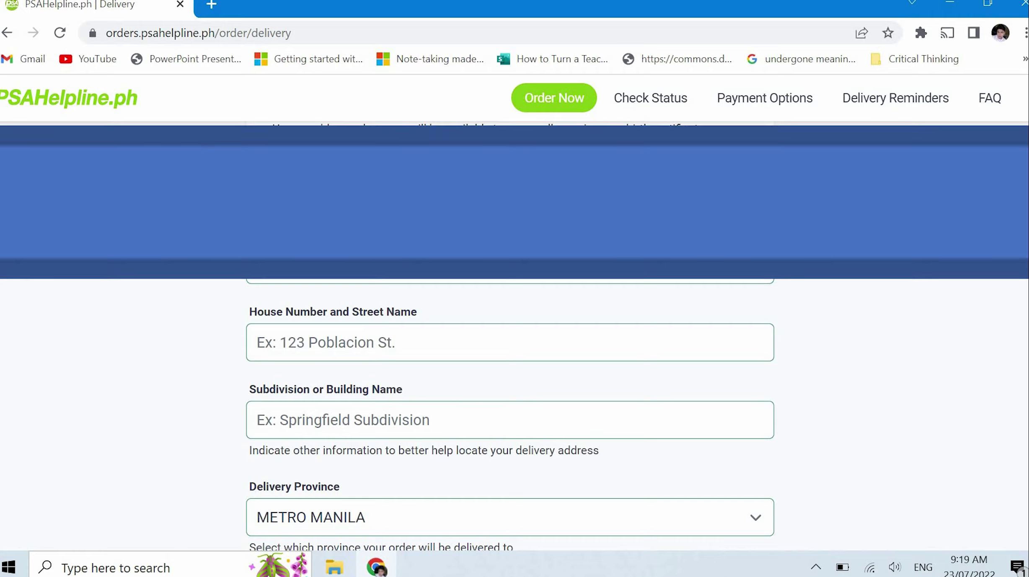
scroll(1022, 285, down, 3)
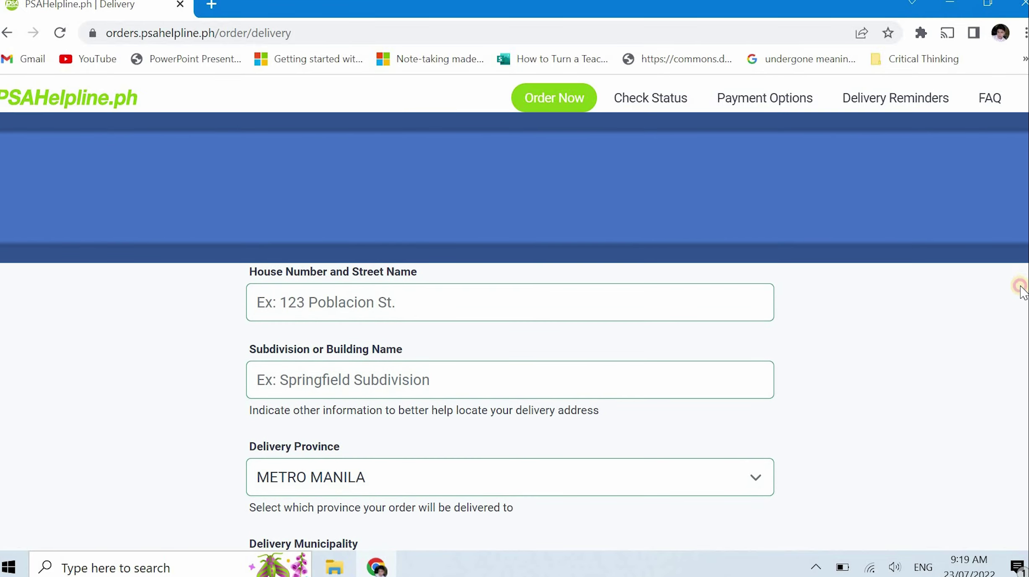
scroll(1013, 303, down, 1)
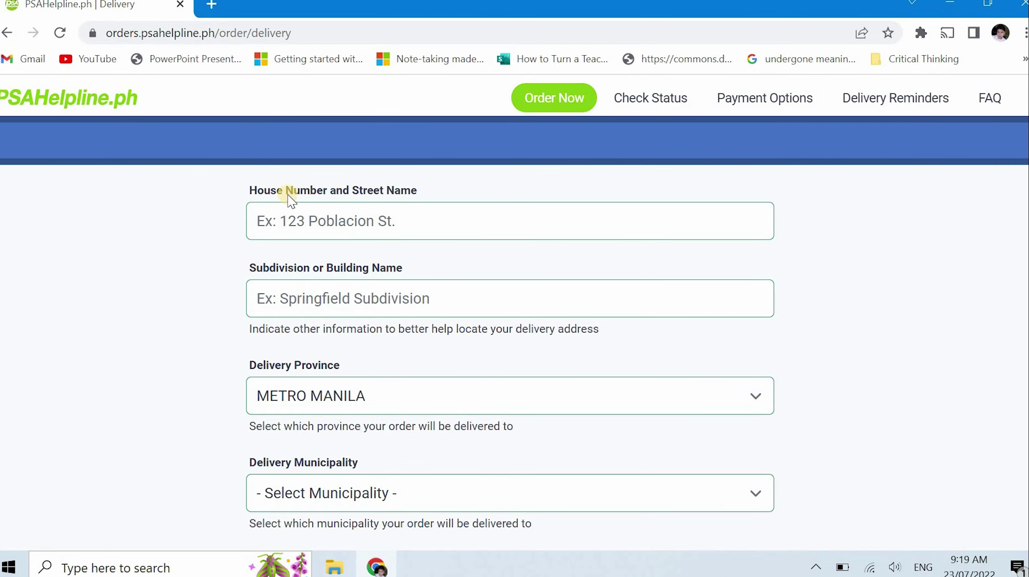
scroll(1026, 318, down, 2)
scroll(511, 360, up, 2)
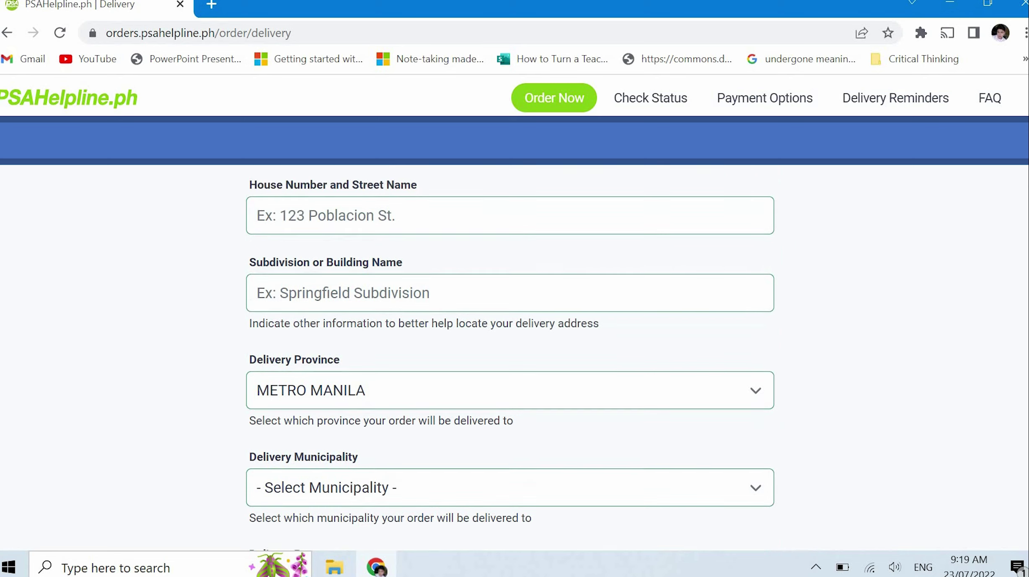
scroll(511, 360, down, 3)
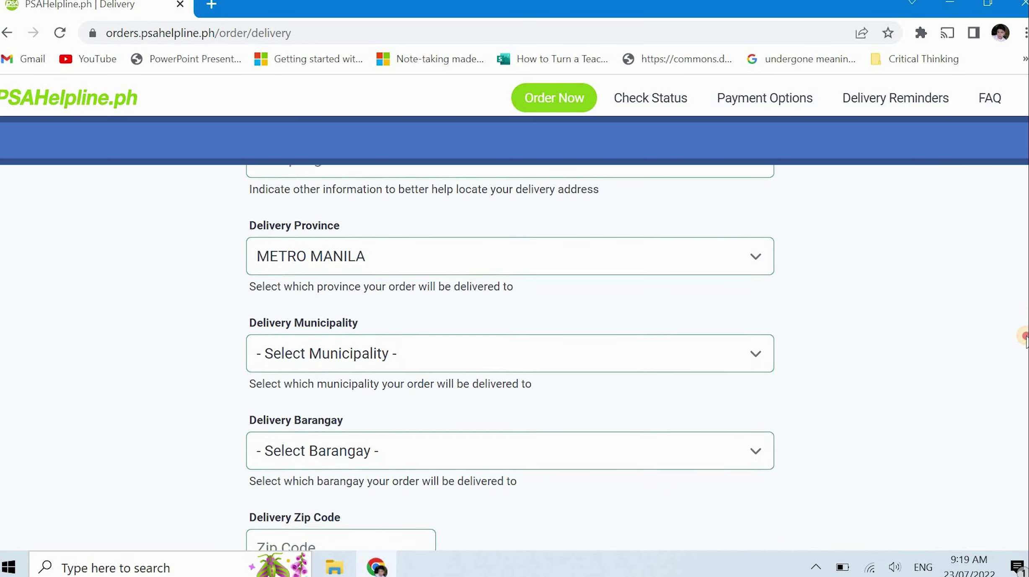
scroll(1015, 343, down, 2)
scroll(1014, 357, down, 2)
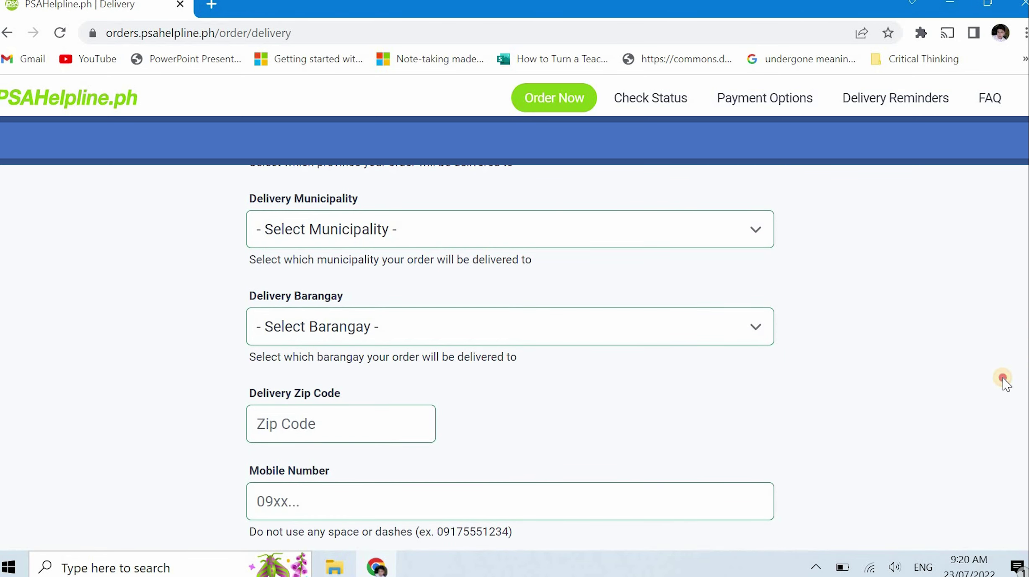
scroll(1004, 384, down, 1)
scroll(1004, 397, down, 1)
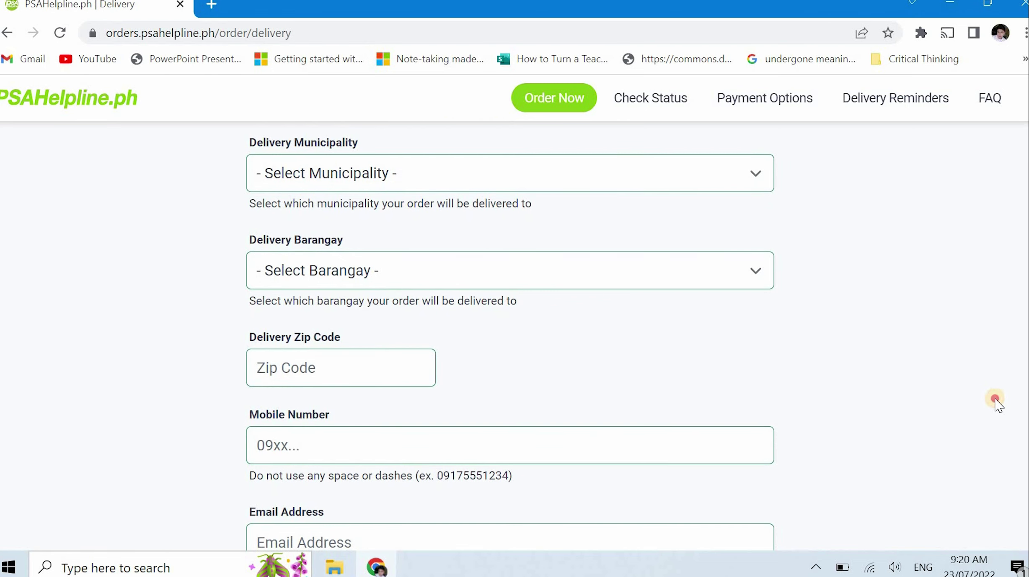
scroll(994, 403, down, 1)
scroll(989, 418, down, 1)
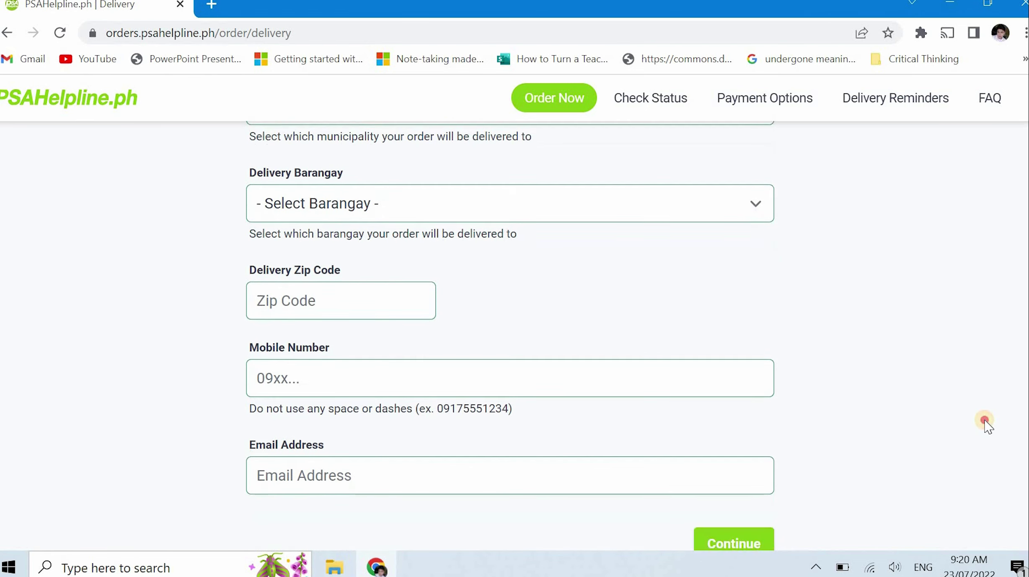
scroll(984, 423, down, 1)
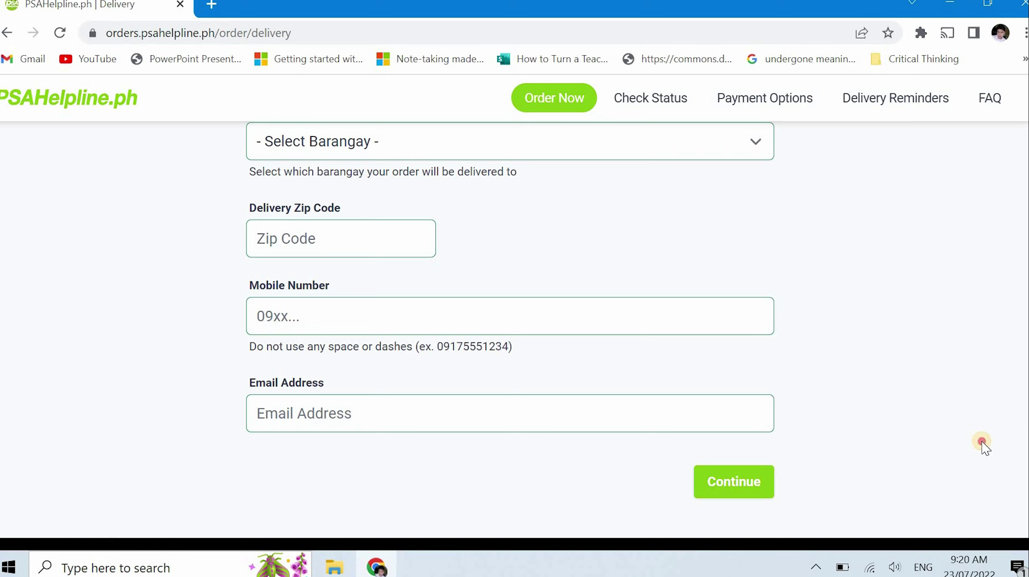
Submit the delivery address with barangay Longos, zip code 2418, and the recipient's mobile and email
scroll(982, 438, up, 10)
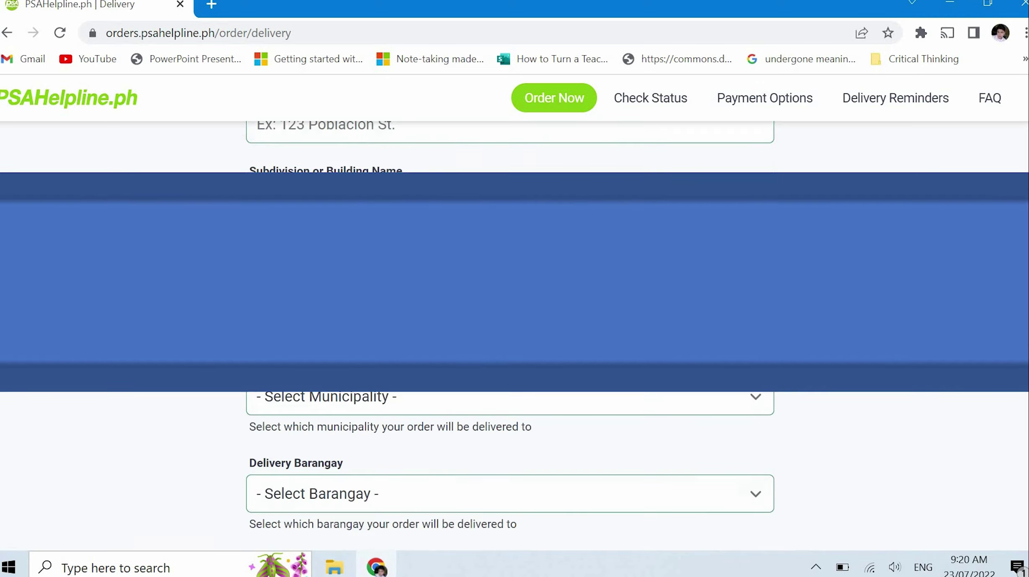
scroll(949, 350, down, 5)
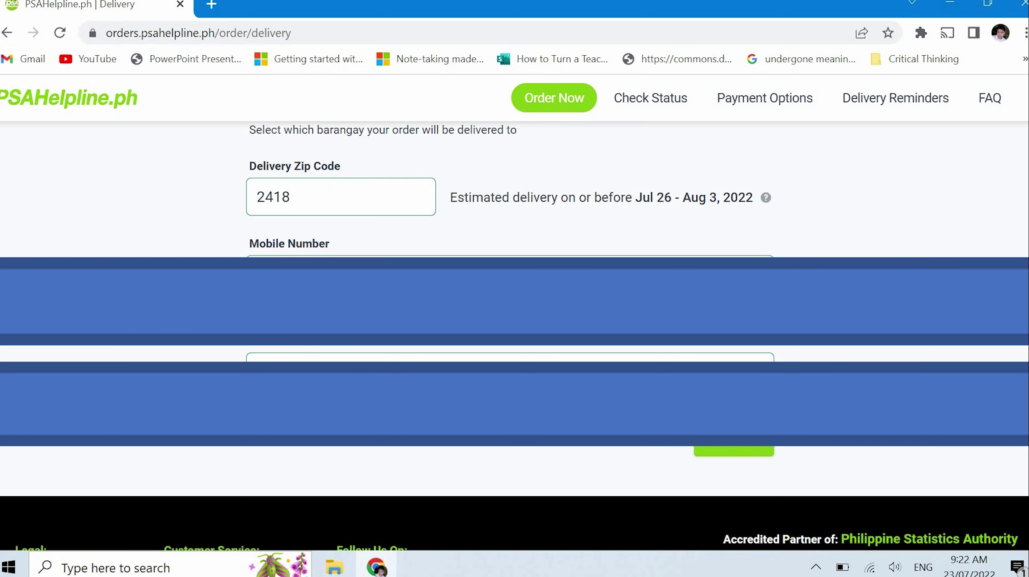
scroll(514, 189, up, 1)
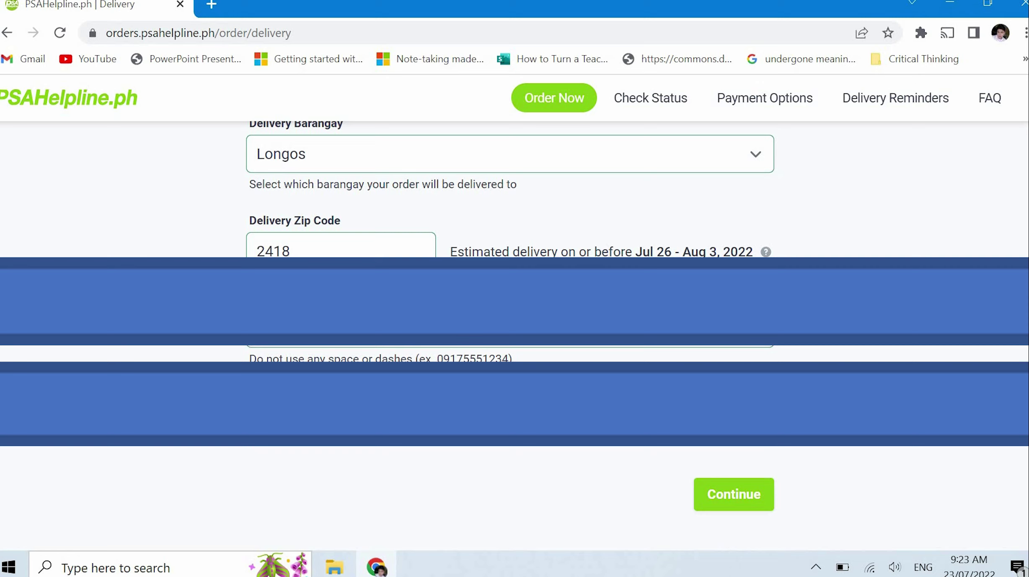
click(738, 499)
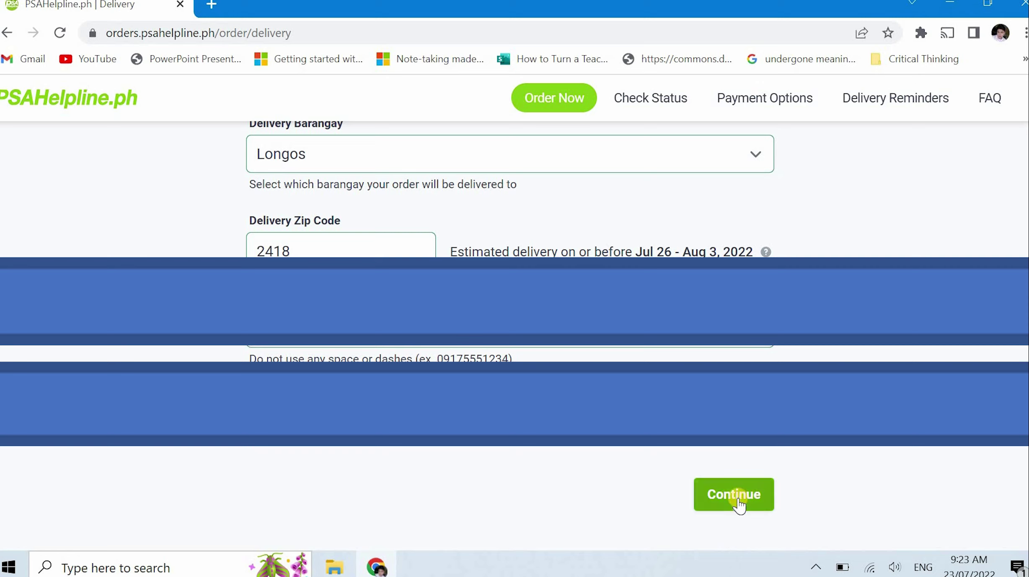
Review the one-copy P 365.00 order, tick the in-person delivery and ID confirmation, and submit
click(738, 500)
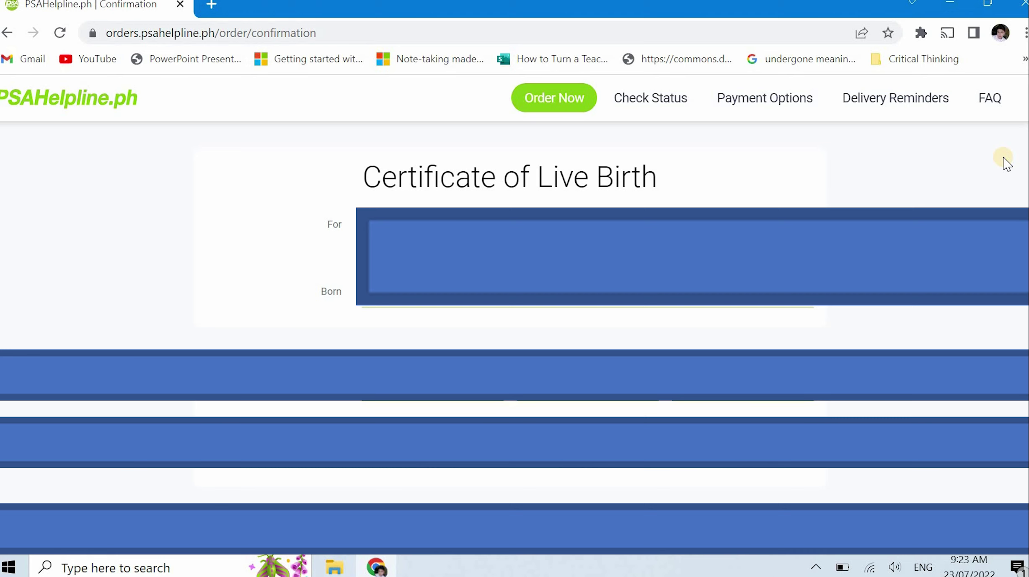
scroll(1007, 164, down, 5)
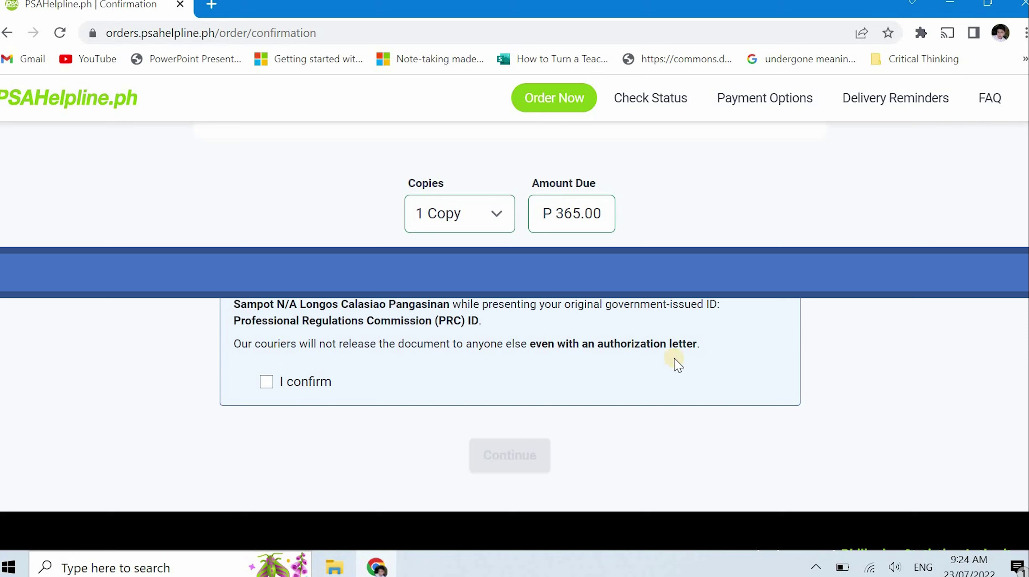
click(266, 384)
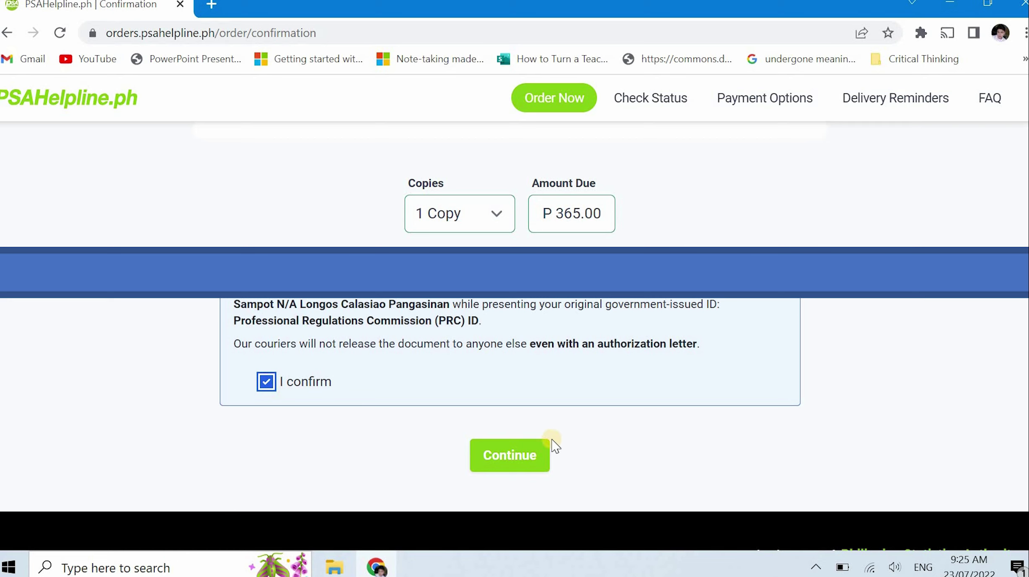
click(534, 454)
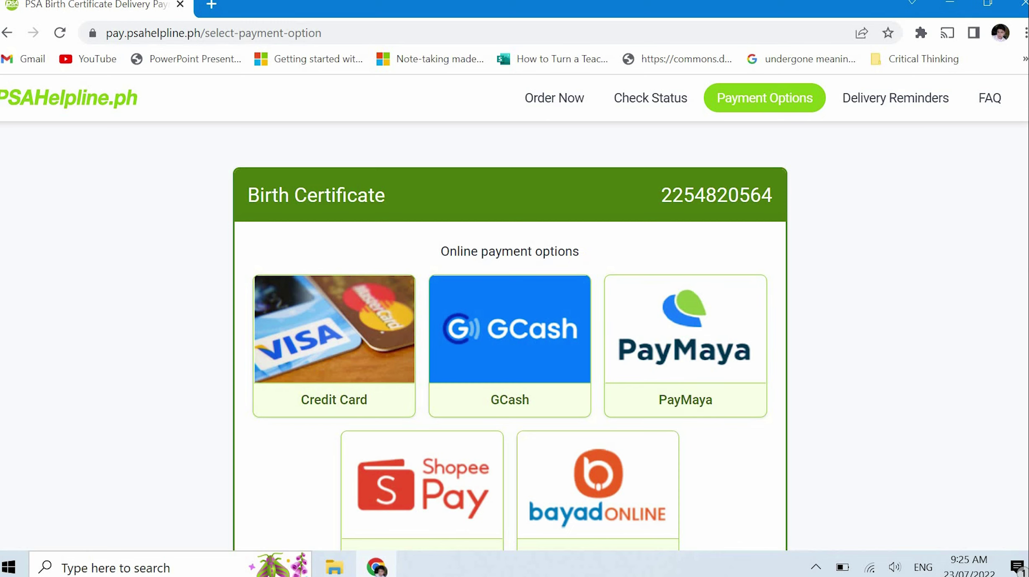
Look over the payment options and pick the GCash tile under Online payment options
scroll(510, 355, down, 2)
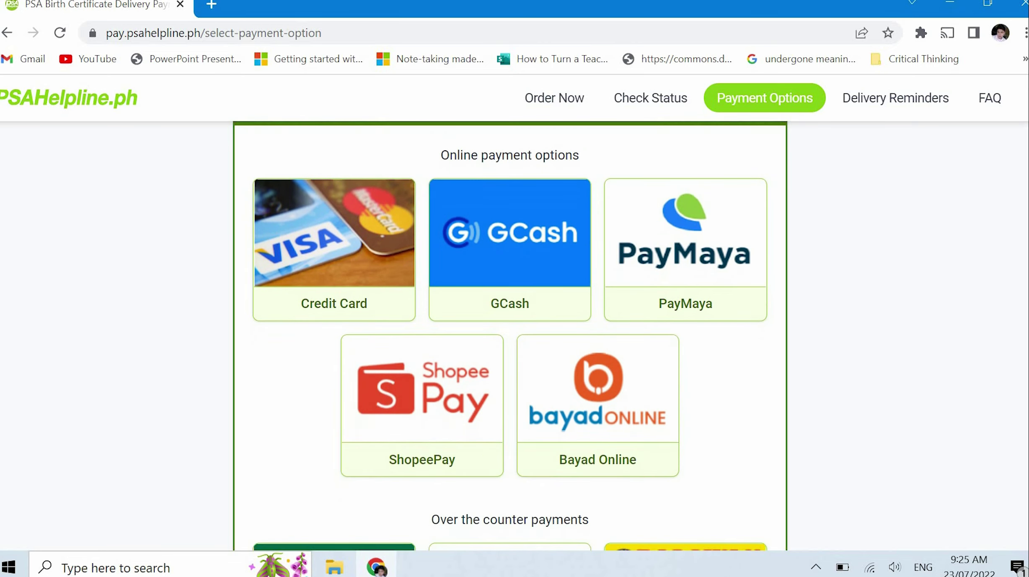
scroll(509, 335, down, 5)
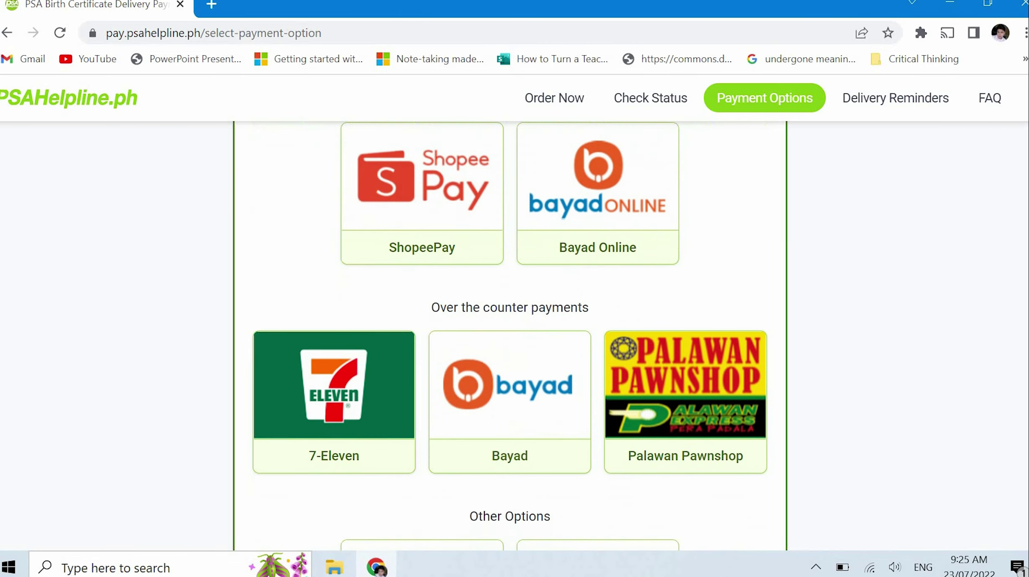
scroll(509, 335, down, 3)
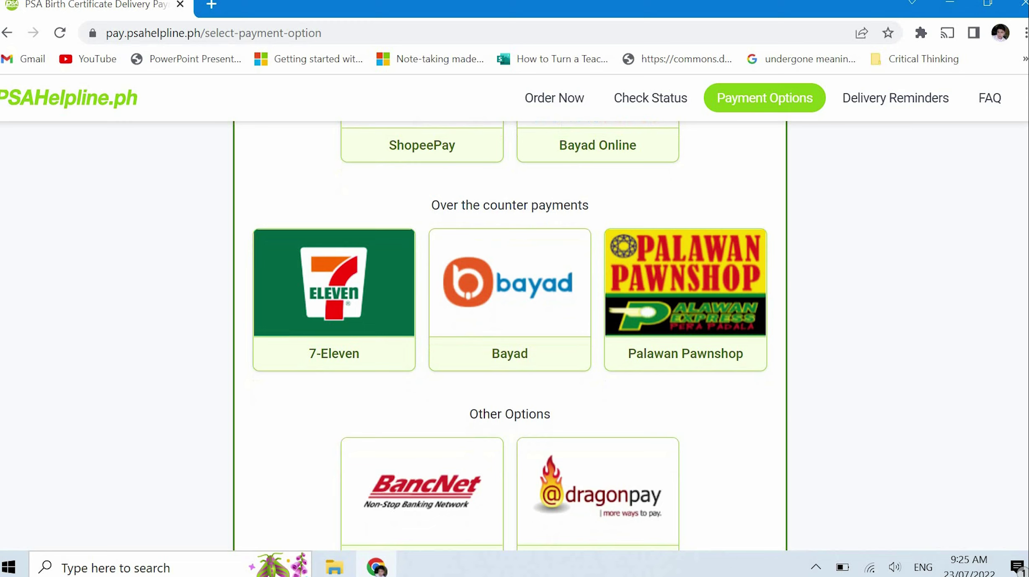
scroll(509, 335, down, 2)
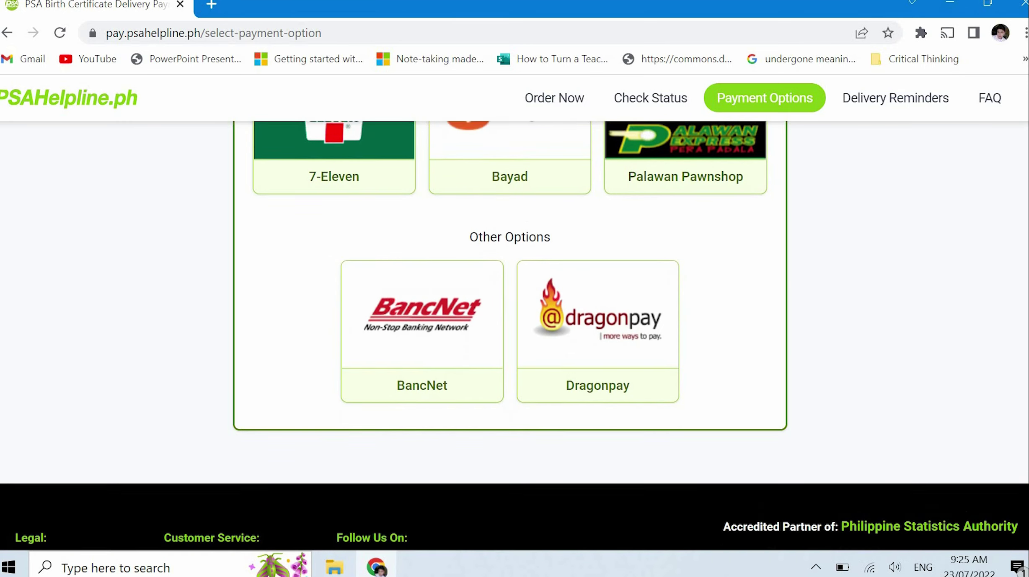
scroll(509, 336, up, 7)
scroll(510, 335, up, 3)
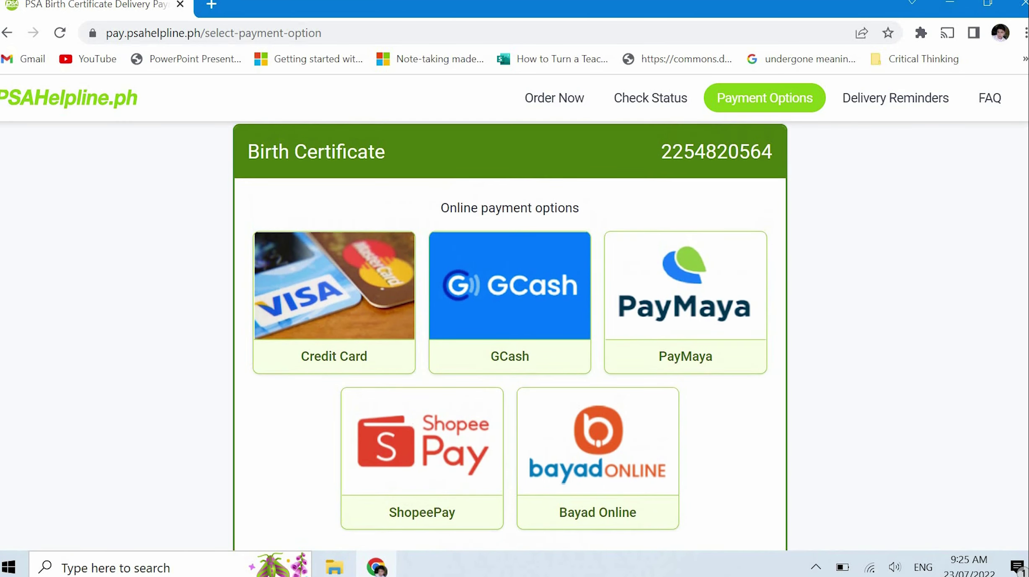
scroll(509, 335, down, 1)
scroll(509, 335, down, 1)
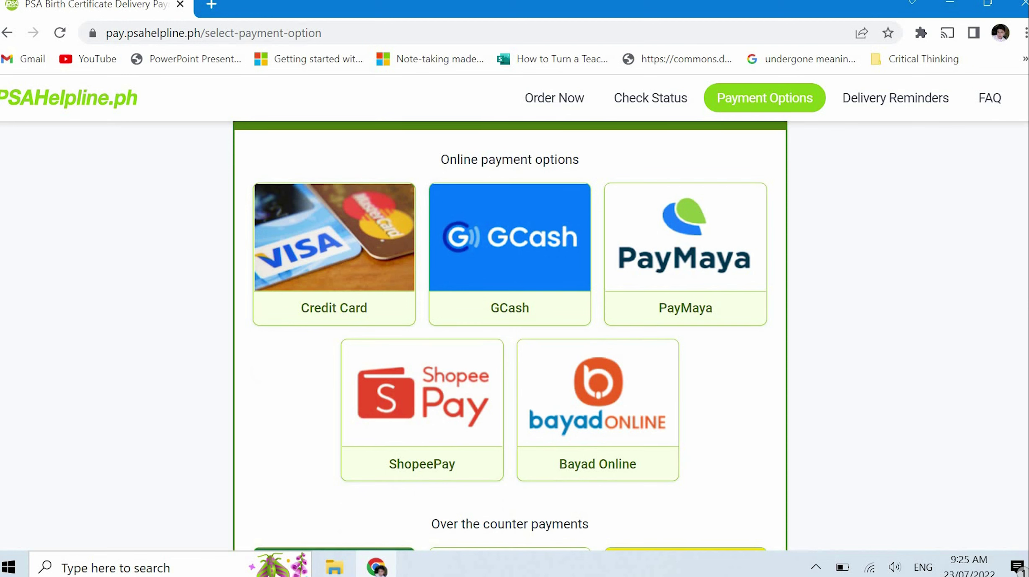
scroll(510, 336, up, 1)
scroll(510, 335, down, 3)
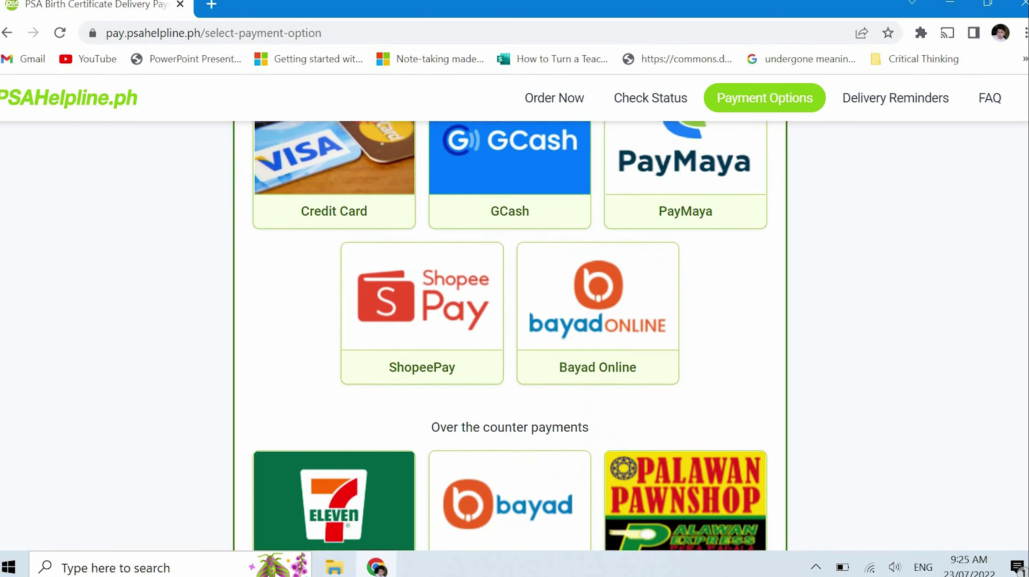
scroll(510, 335, down, 5)
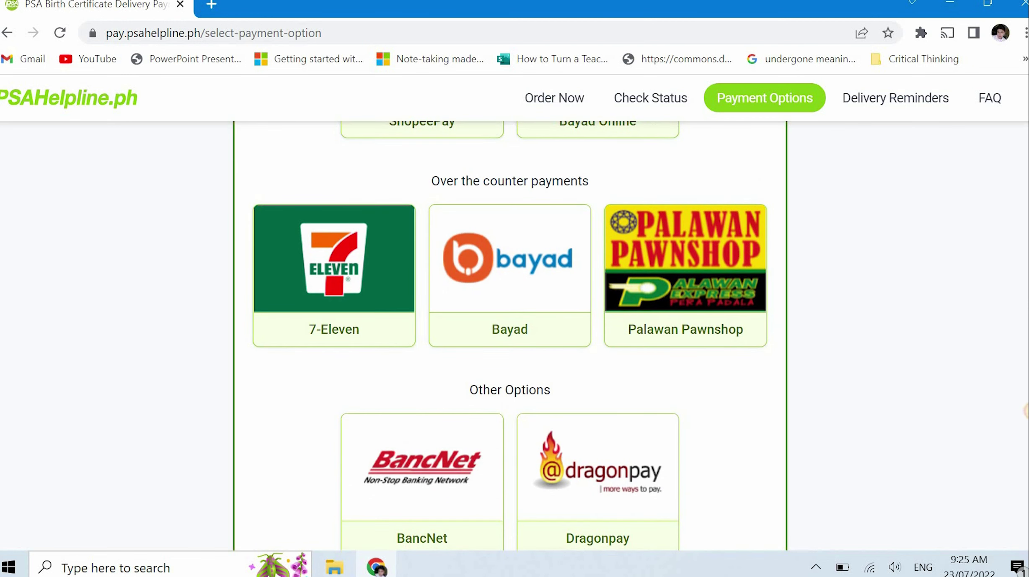
scroll(1025, 347, up, 9)
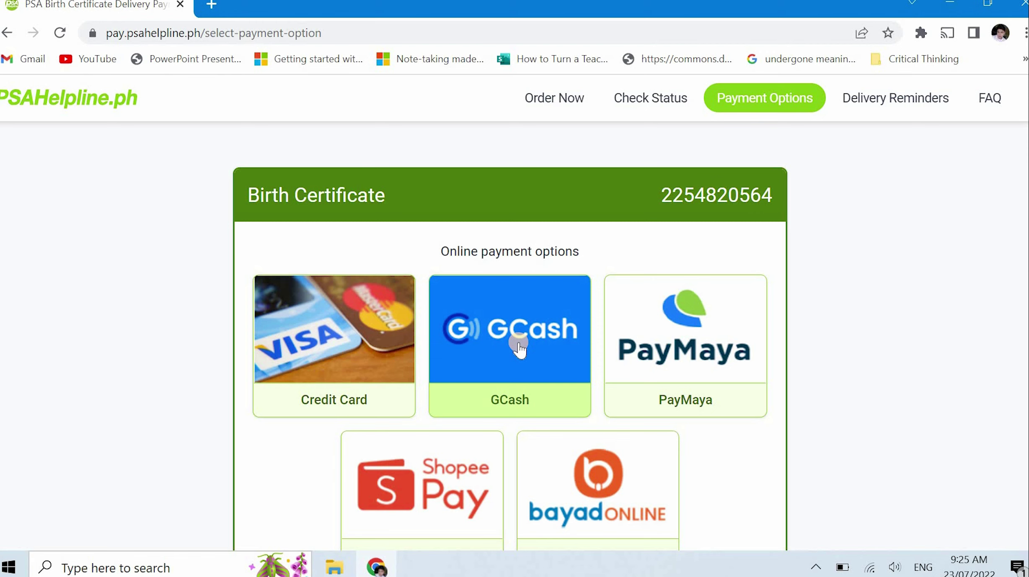
click(520, 347)
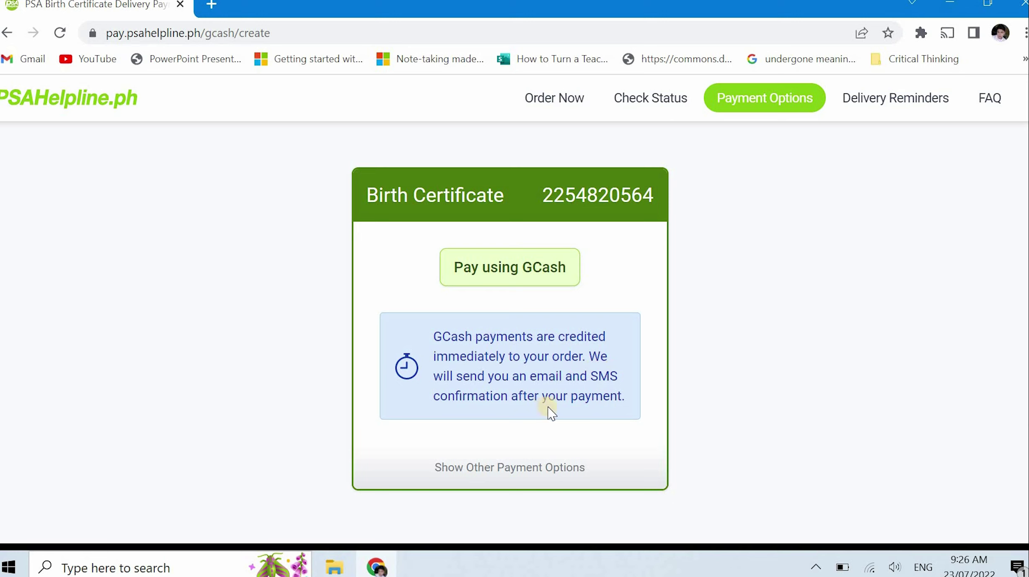
Start the GCash payment from the Pay using GCash button on the gcash/create page
click(554, 285)
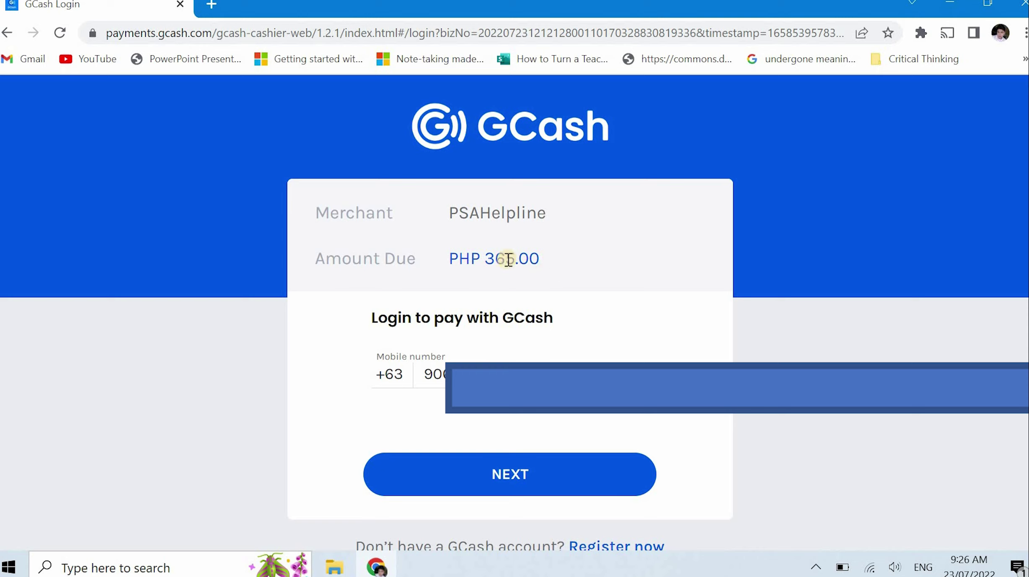
Log in to GCash with the mobile number, the 6-digit authentication code and the account MPIN
click(529, 472)
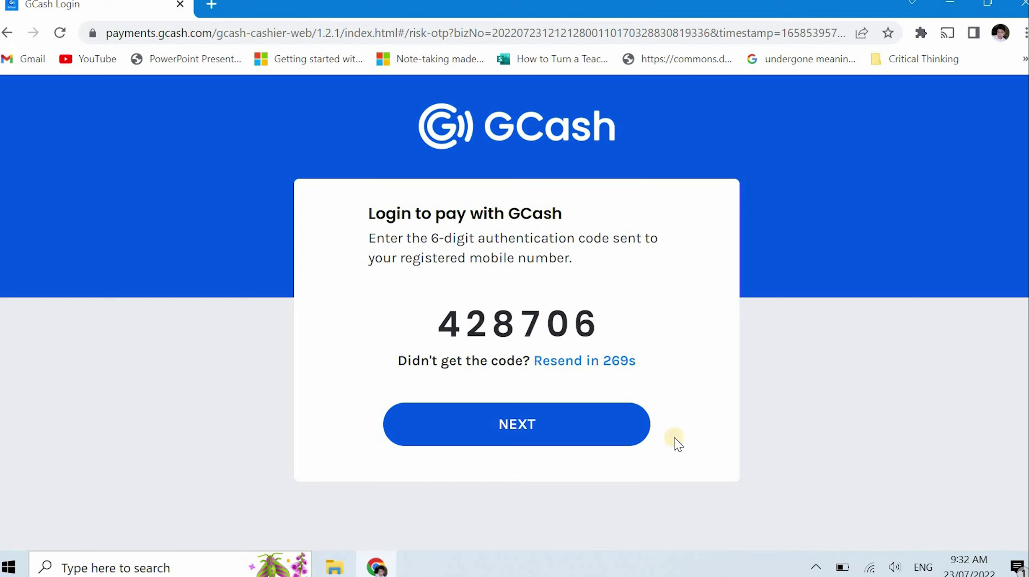
click(537, 417)
click(552, 426)
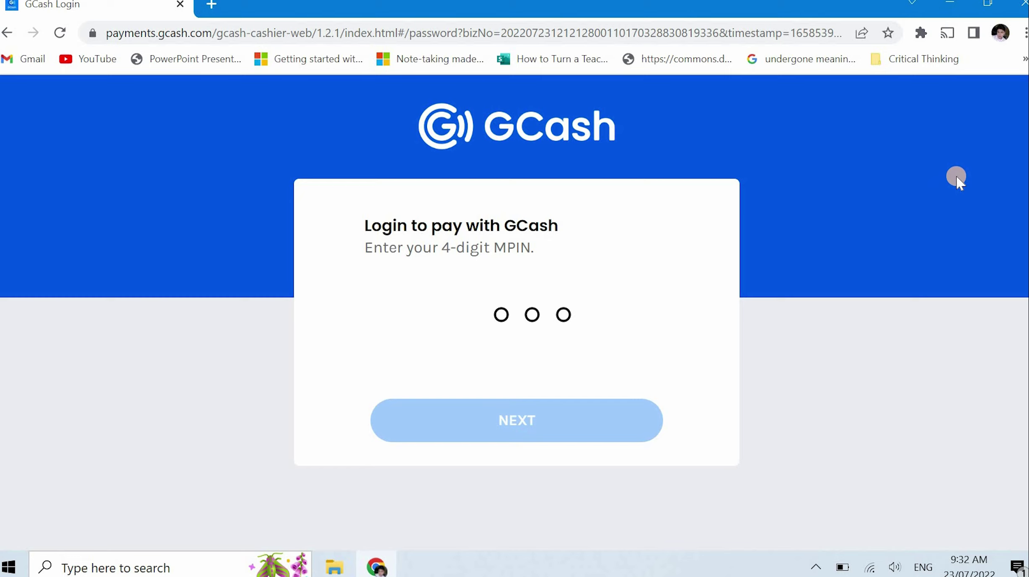
text(1234)
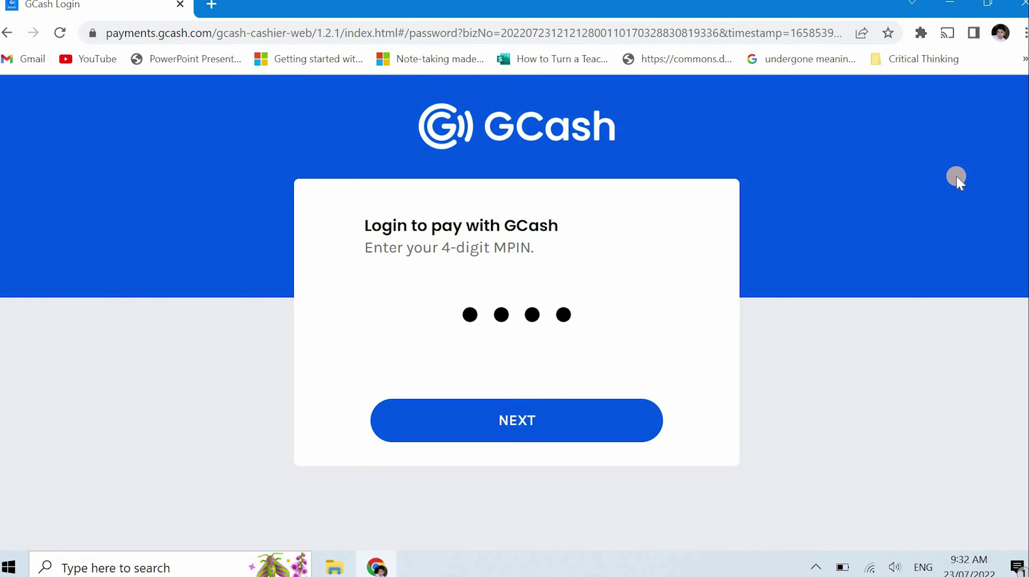
click(579, 430)
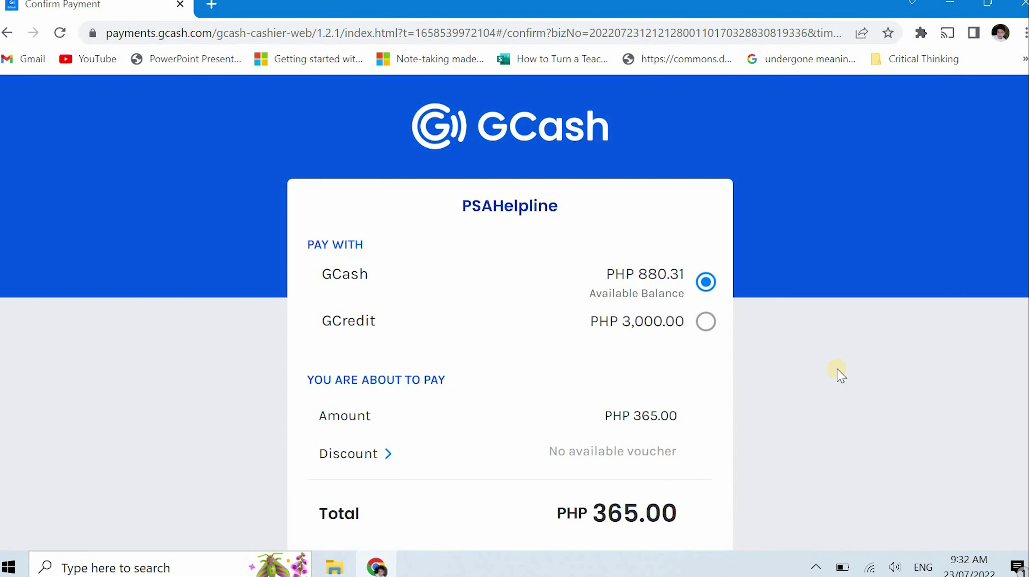
Review the Confirm Payment page and pay PHP 365.00 to PSAHelpline
scroll(838, 371, down, 2)
scroll(838, 371, up, 1)
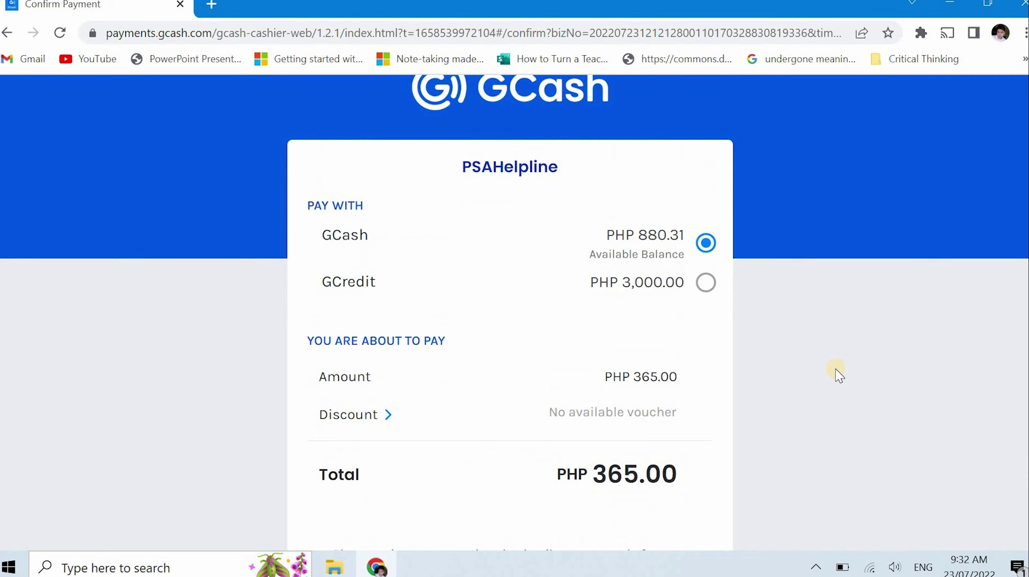
scroll(833, 377, down, 2)
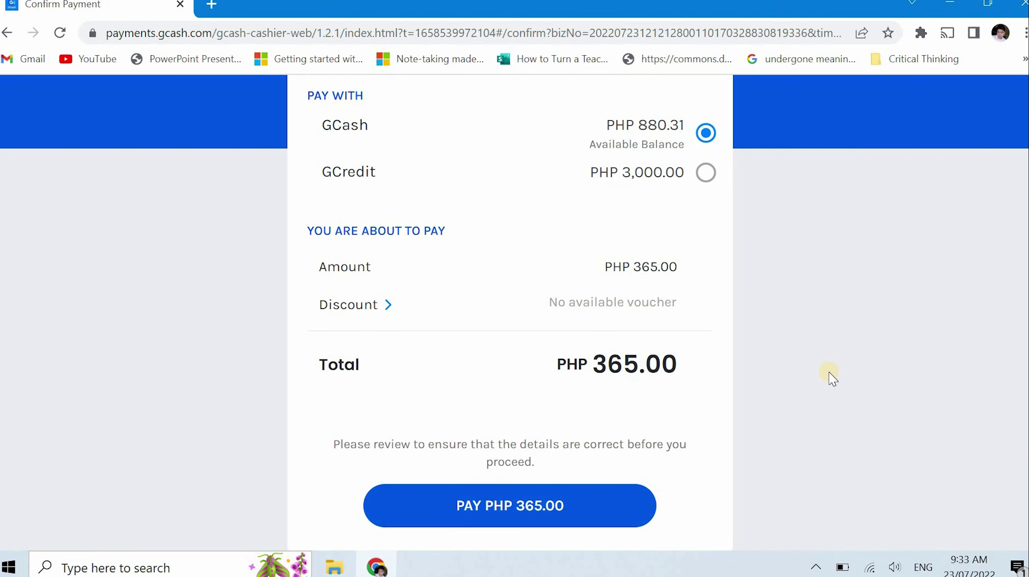
click(574, 514)
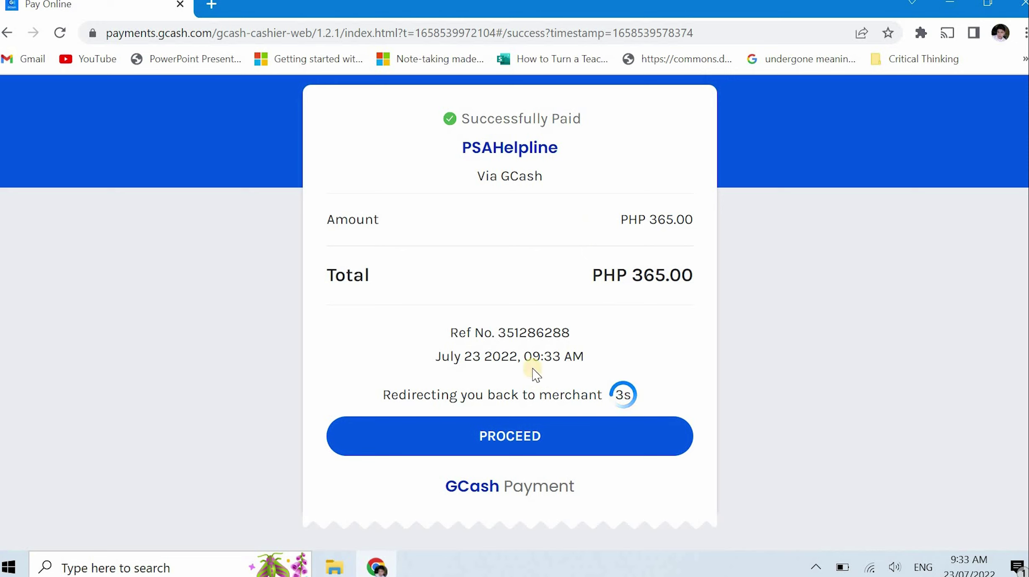
Proceed from the Successfully Paid receipt back to PSAHelpline.ph and open the Delivery Reminders
click(508, 449)
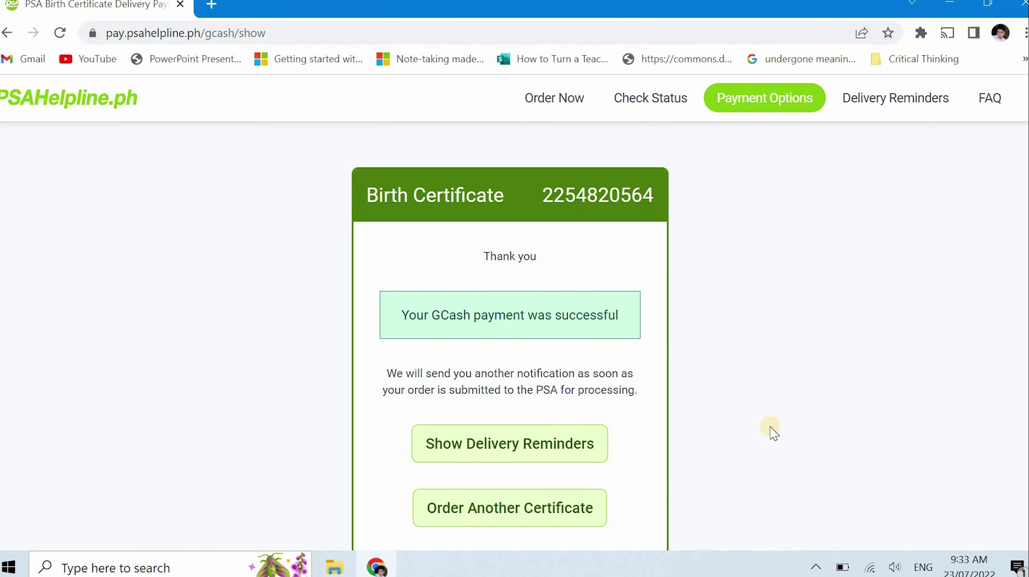
scroll(772, 432, down, 1)
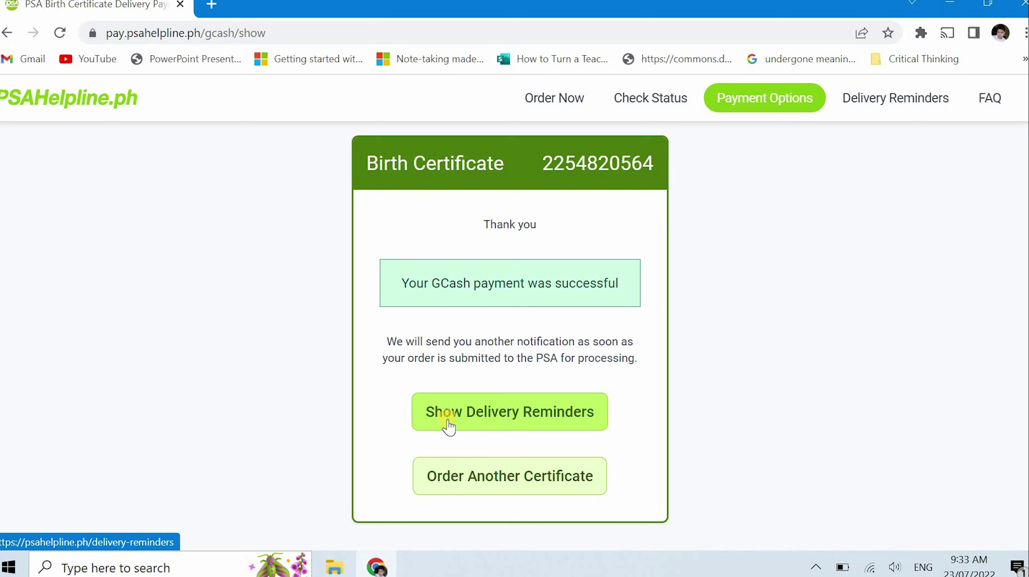
click(553, 423)
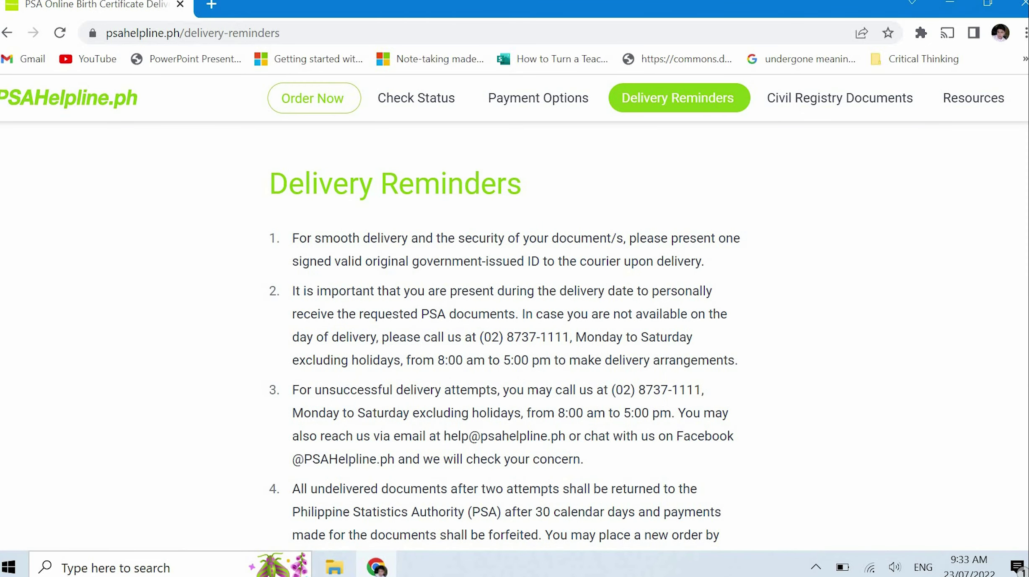
Scroll down through the Delivery Reminders covering ID, presence and return rules
scroll(505, 356, down, 1)
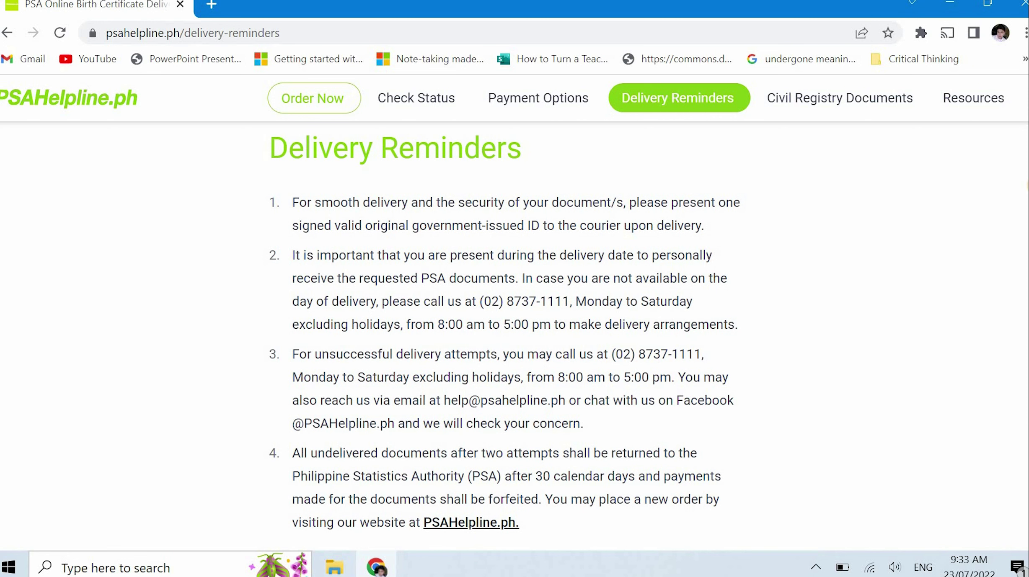
scroll(505, 356, down, 1)
scroll(505, 356, down, 1)
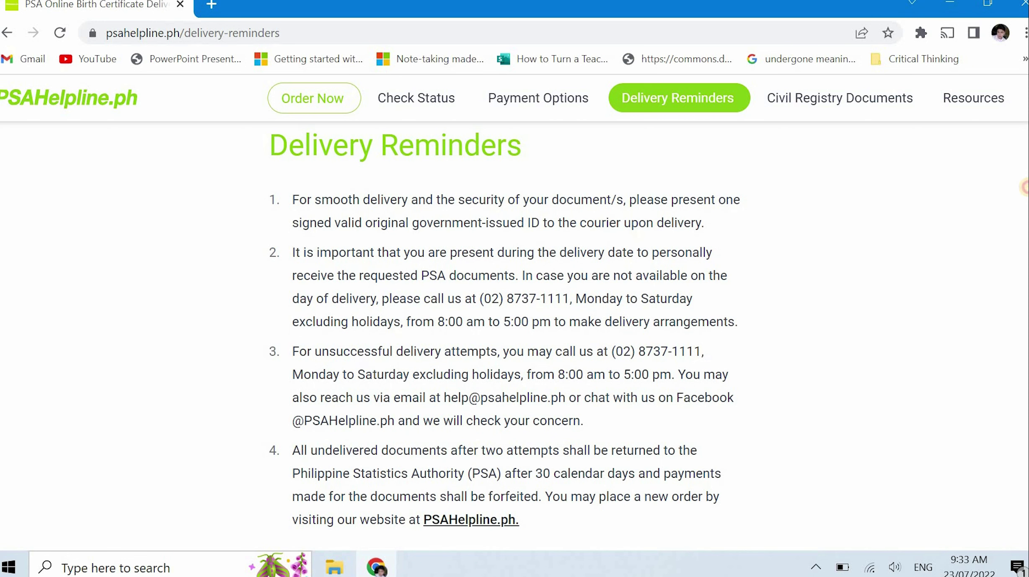
scroll(1024, 188, down, 1)
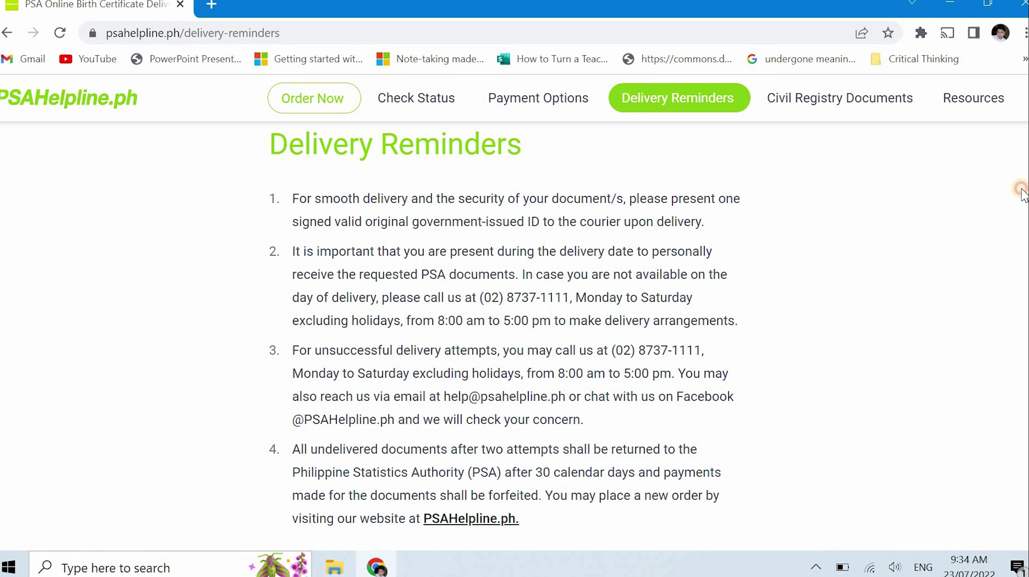
scroll(1020, 190, down, 1)
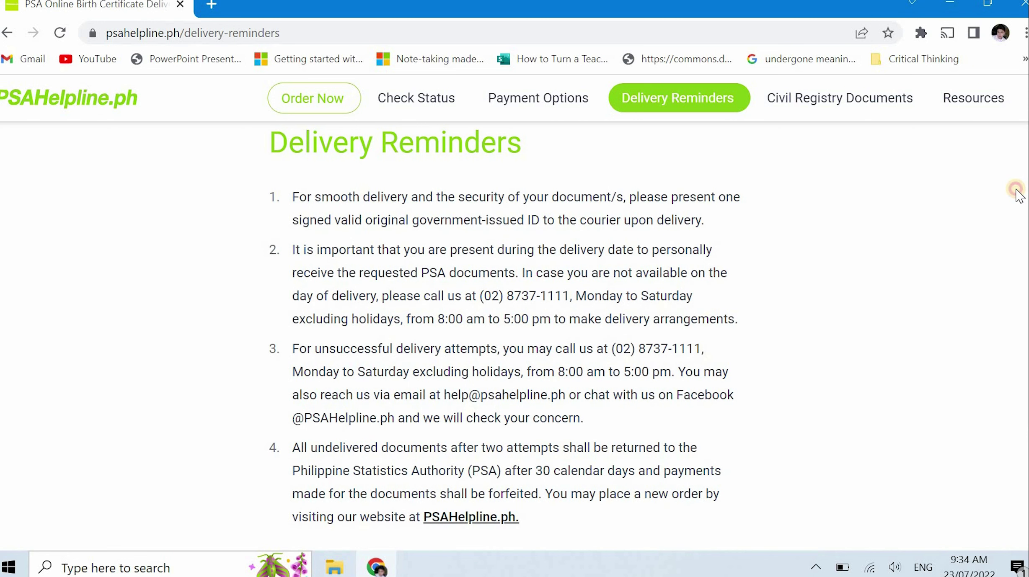
scroll(1010, 190, down, 1)
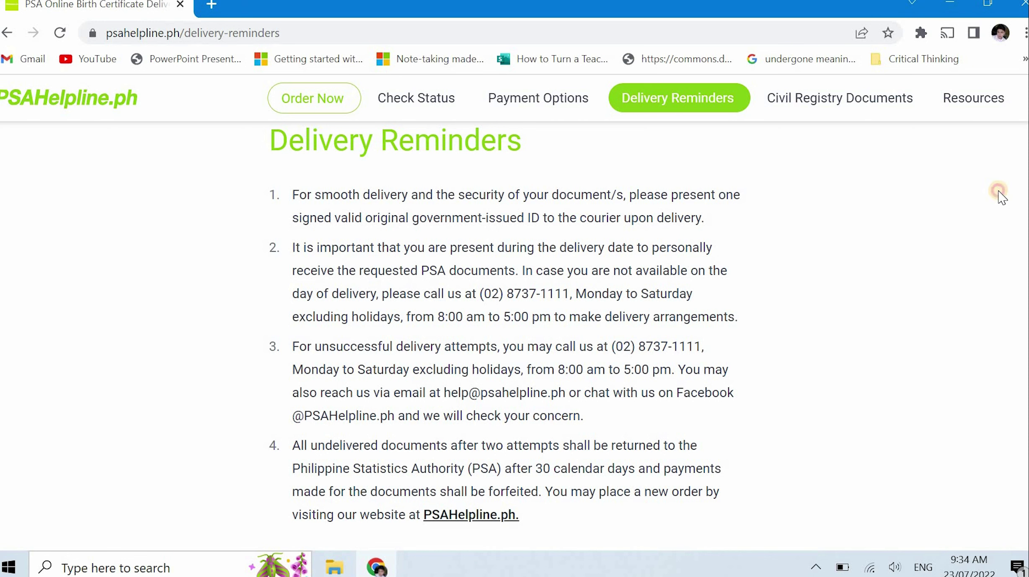
scroll(1001, 197, down, 1)
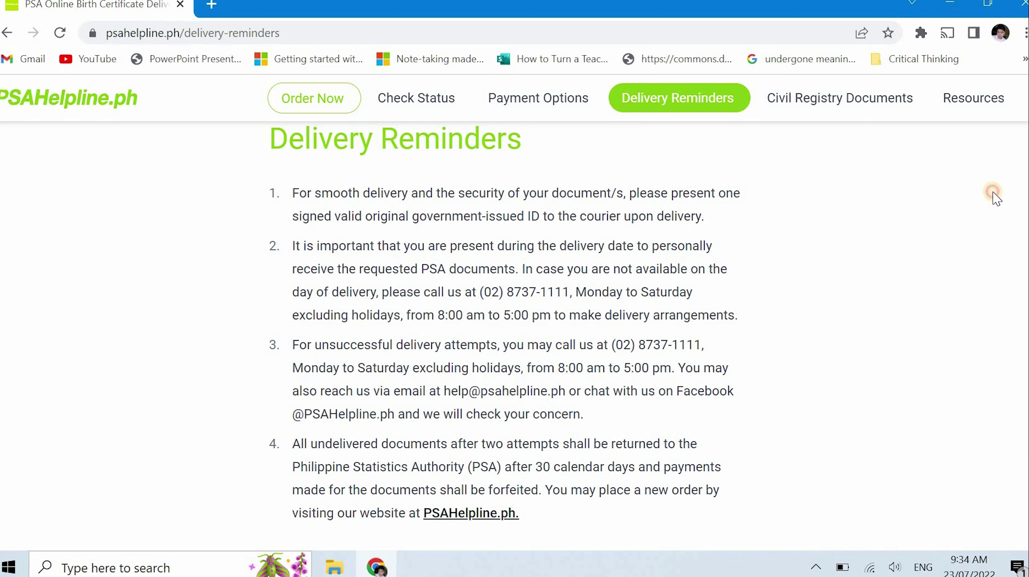
scroll(988, 197, down, 1)
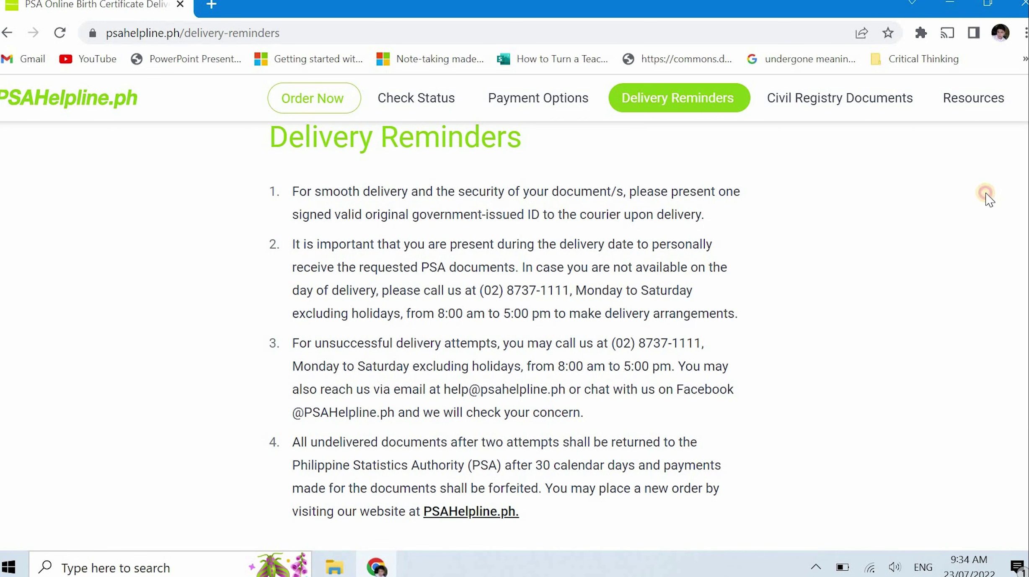
scroll(986, 199, down, 1)
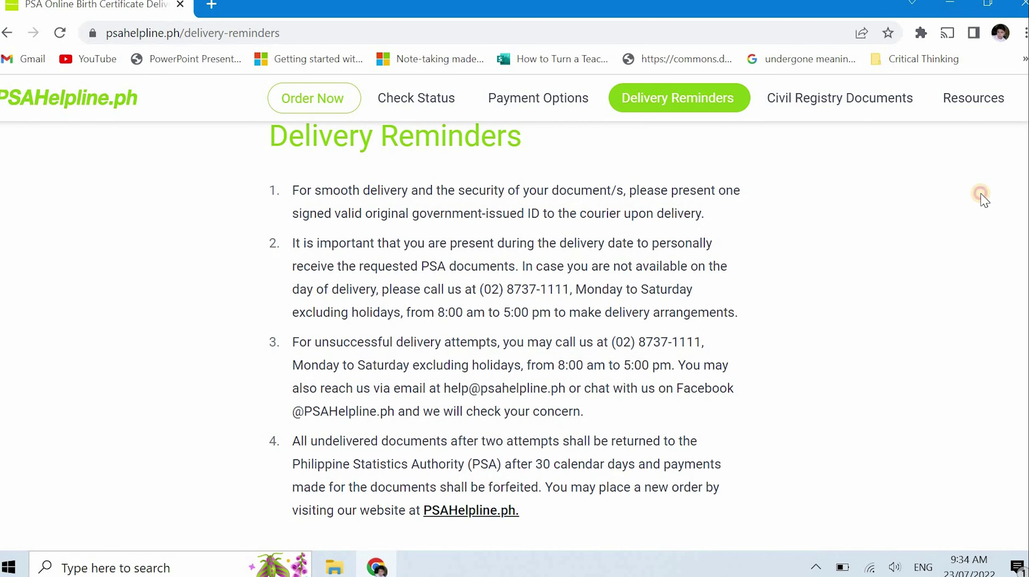
scroll(978, 200, down, 1)
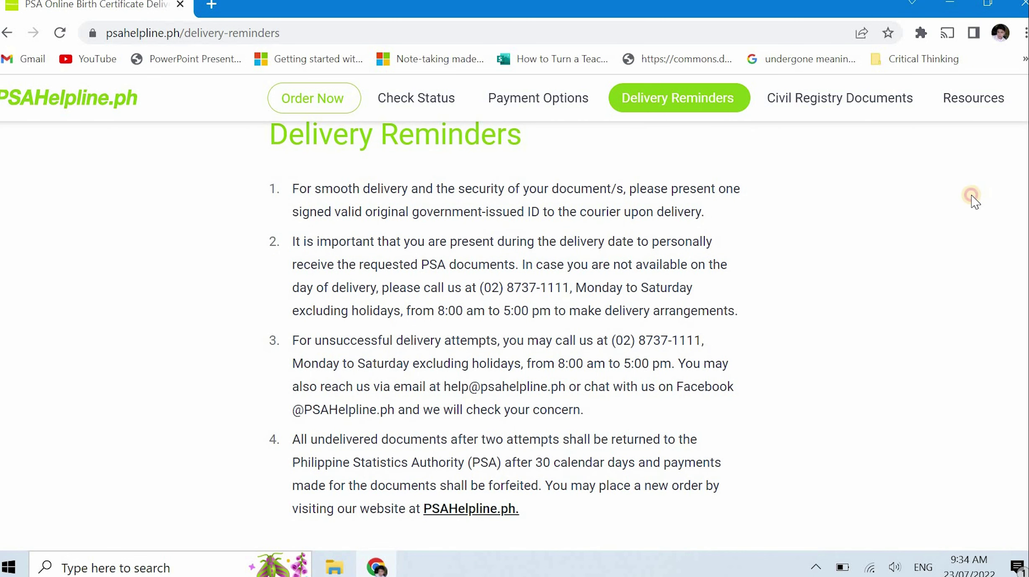
scroll(964, 201, down, 1)
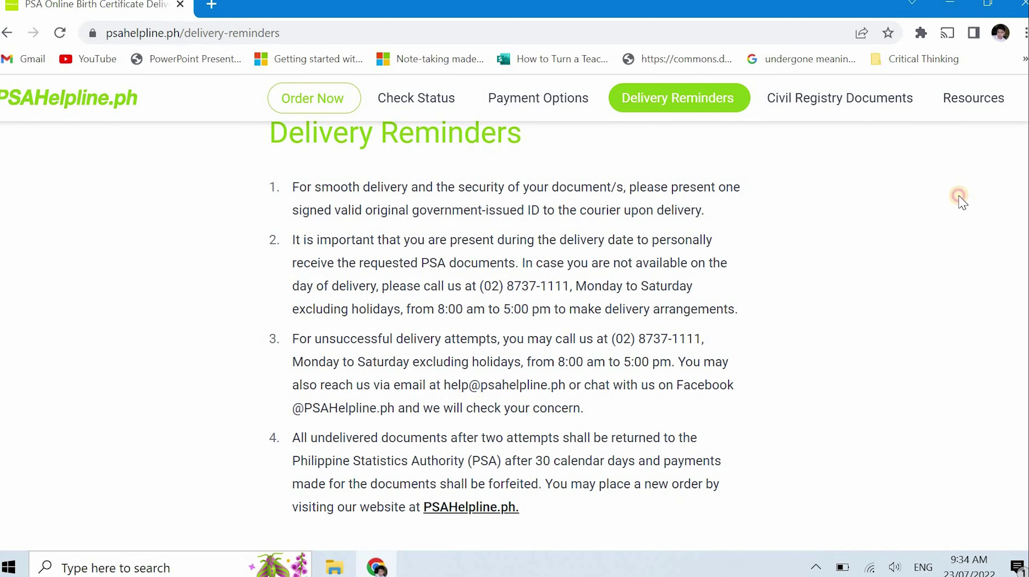
scroll(956, 196, down, 1)
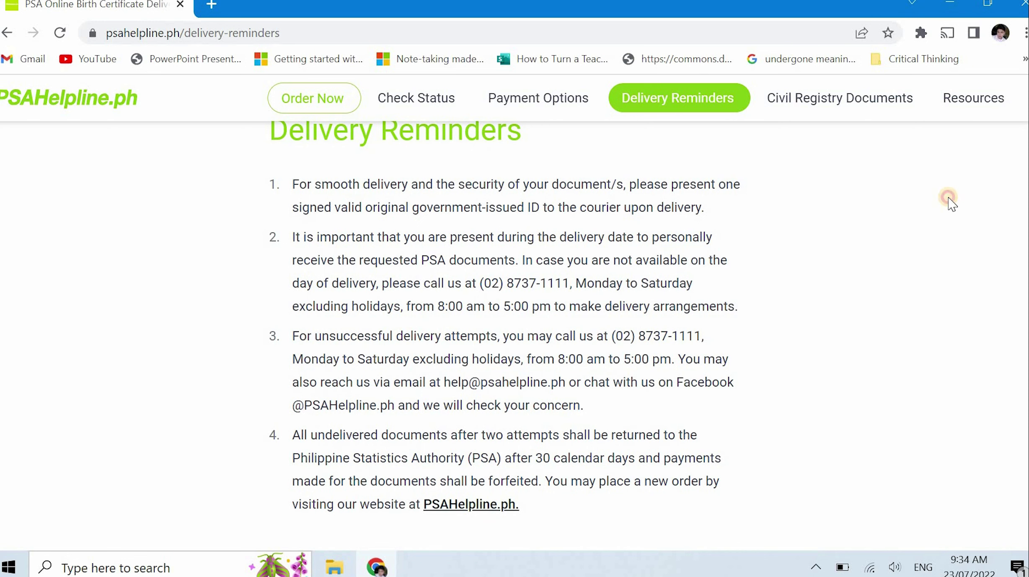
scroll(945, 203, down, 1)
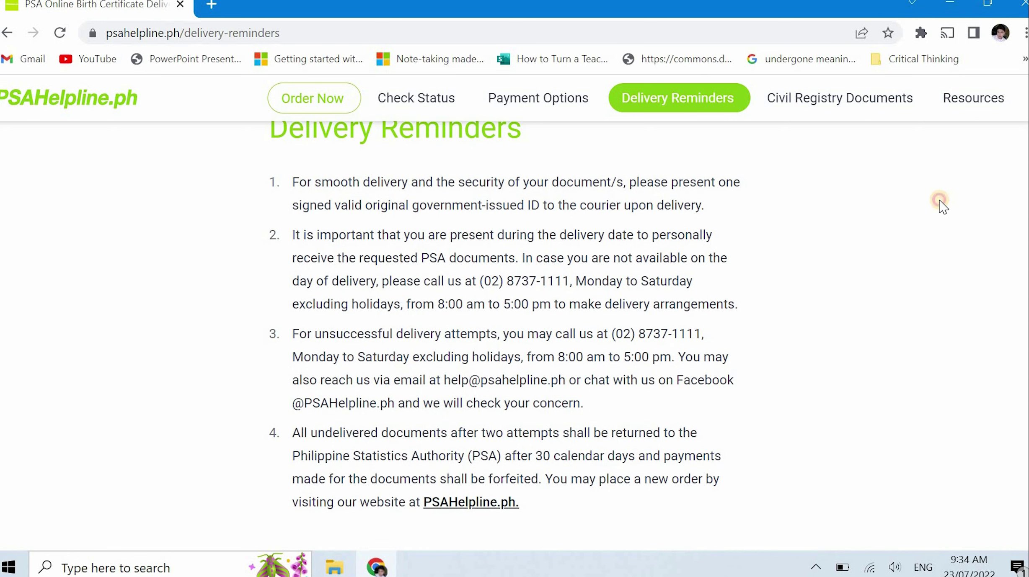
scroll(941, 208, down, 1)
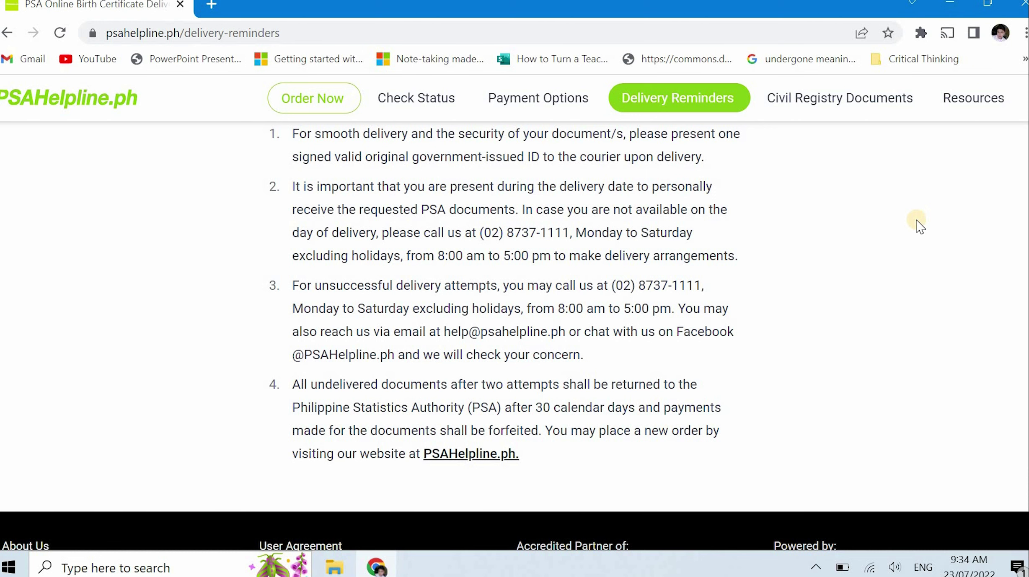
Reach the end of the Delivery Reminders, then return to the PSAHelpline.ph home page
scroll(915, 228, down, 3)
scroll(912, 230, up, 5)
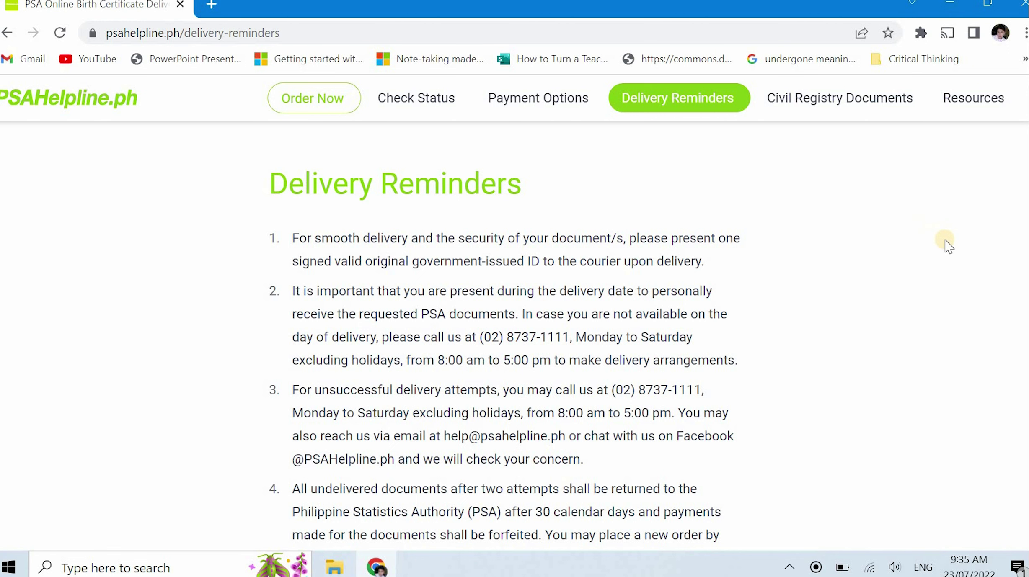
click(28, 109)
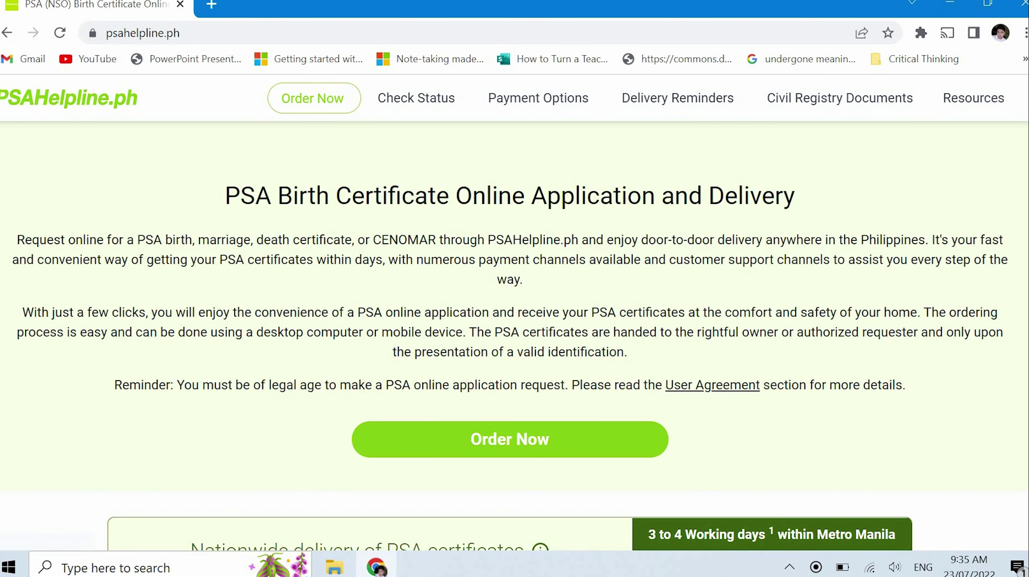